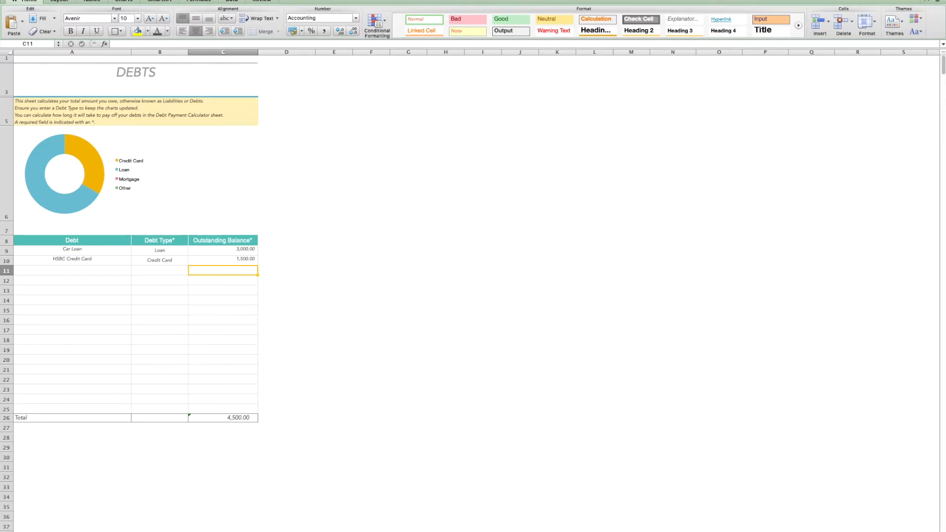
Add a debt named Mortgage in the next empty row of the debts table and set its debt type to Mortgage
mouse_move(57, 206)
click(208, 418)
click(81, 271)
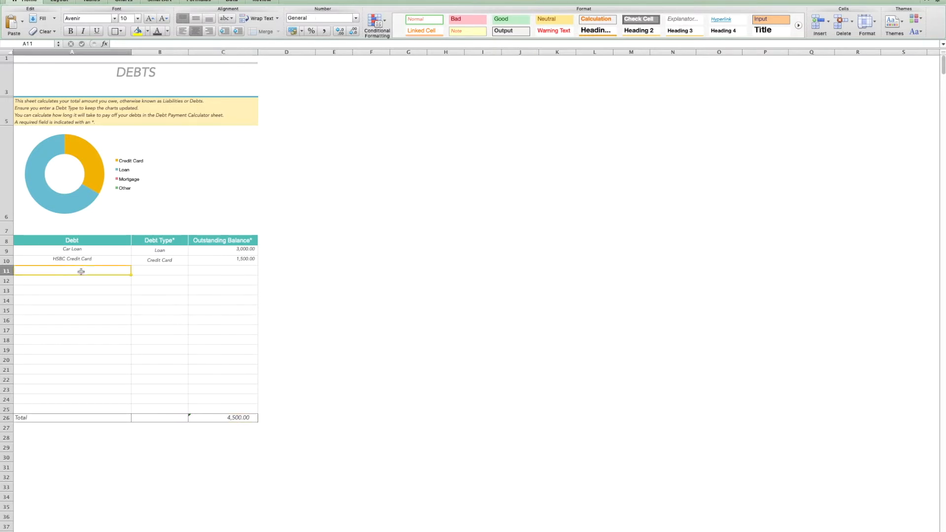
text(Mor)
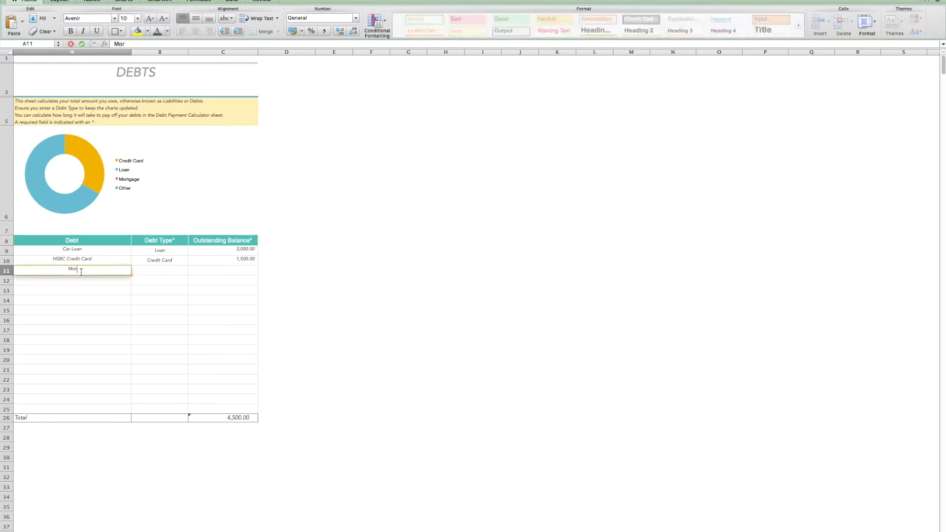
text(tgage)
click(137, 271)
click(192, 271)
click(157, 295)
Enter 100,000 as the mortgage's outstanding balance and review the dashboard's net worth and liabilities
click(218, 271)
text(100,00)
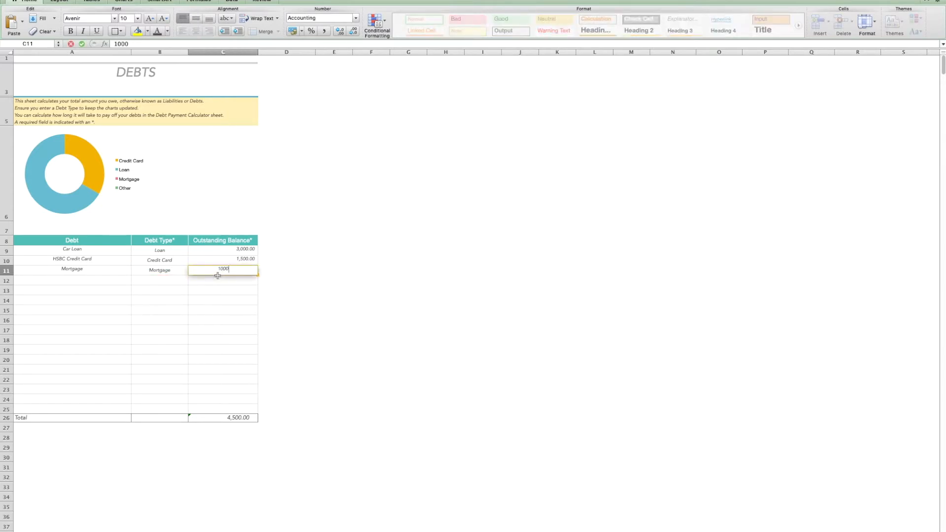
text(0)
click(284, 273)
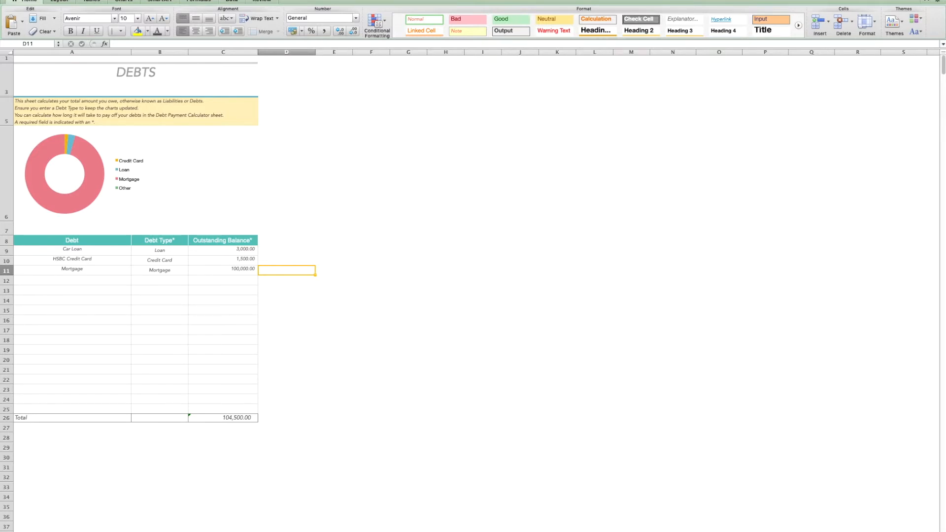
key(ctrl+Page_Up)
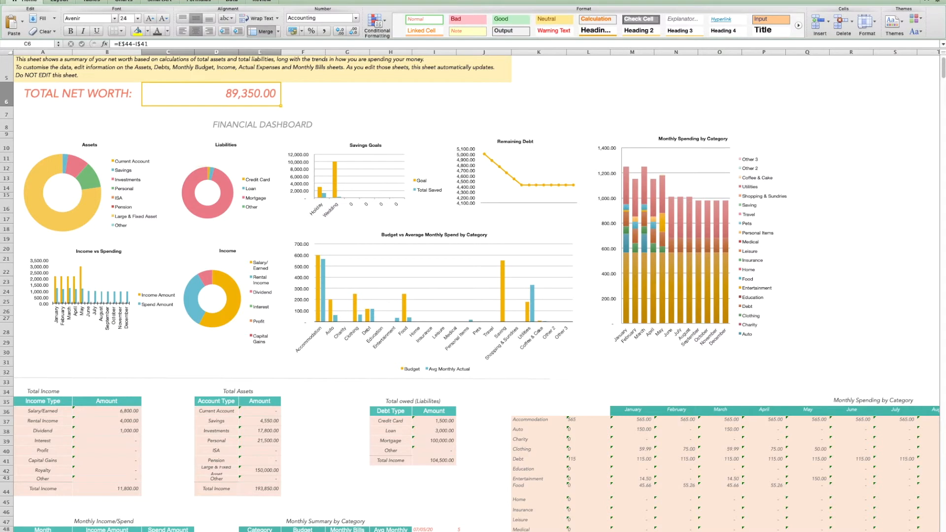
click(111, 531)
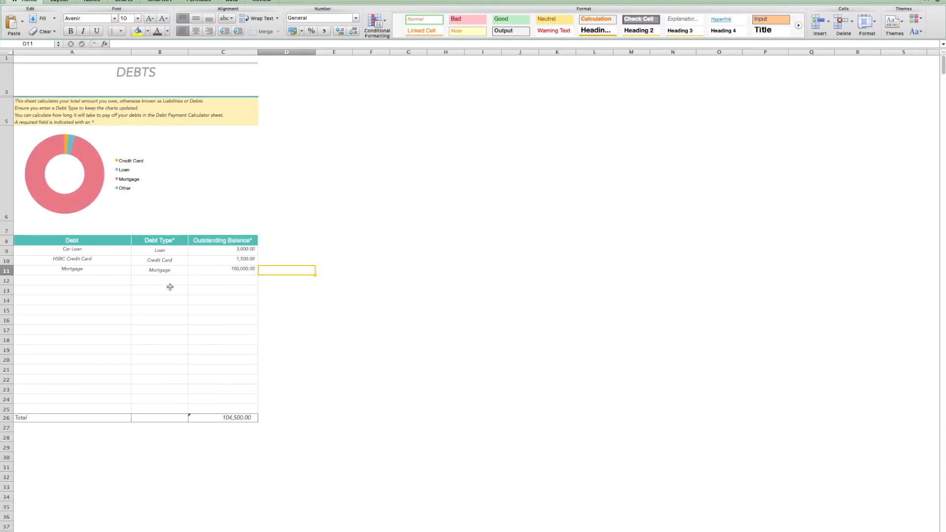
Clear the mortgage's outstanding balance and check the dashboard again before returning to the debts sheet
click(206, 270)
key(Delete)
click(186, 290)
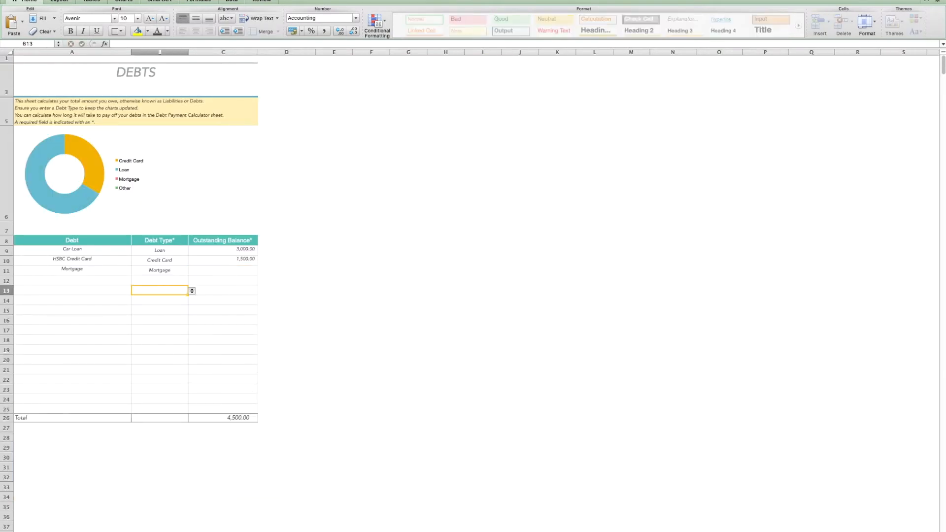
click(64, 531)
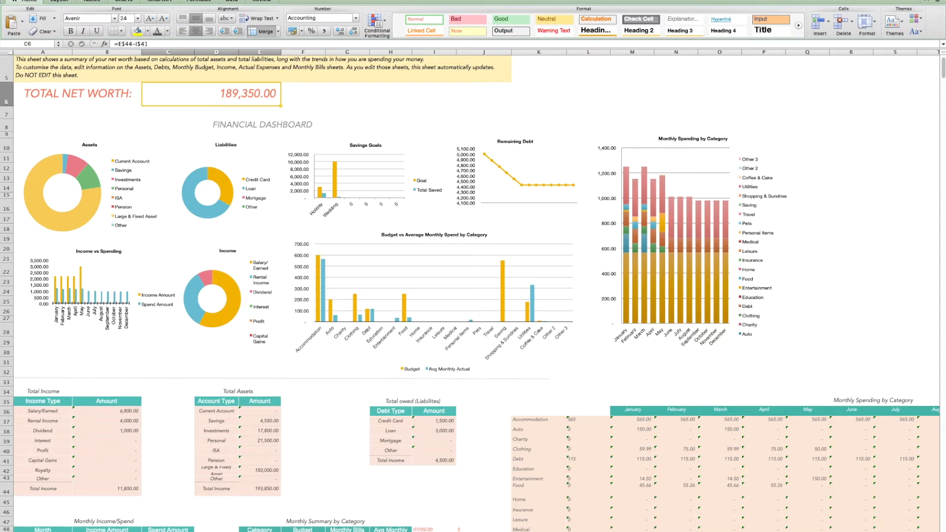
click(128, 531)
Re-enter 100000 as the mortgage's outstanding balance
click(225, 272)
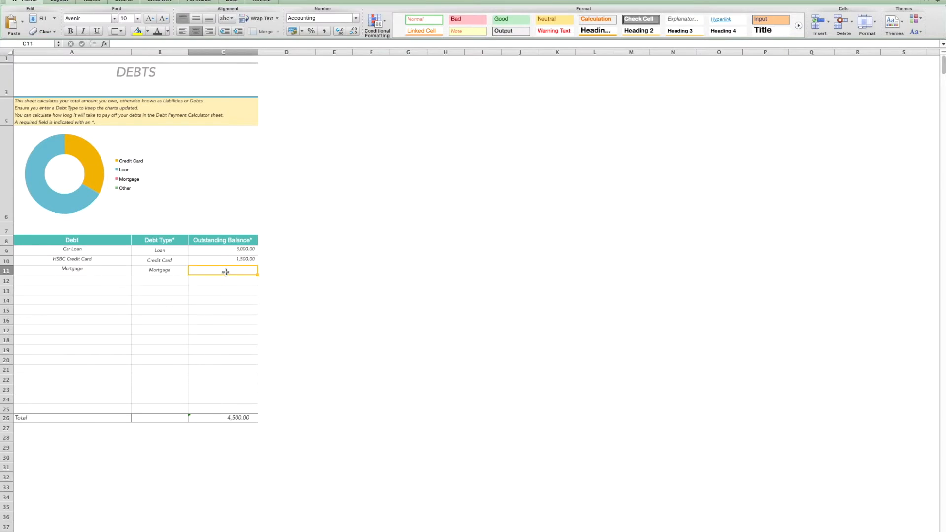
text(100000)
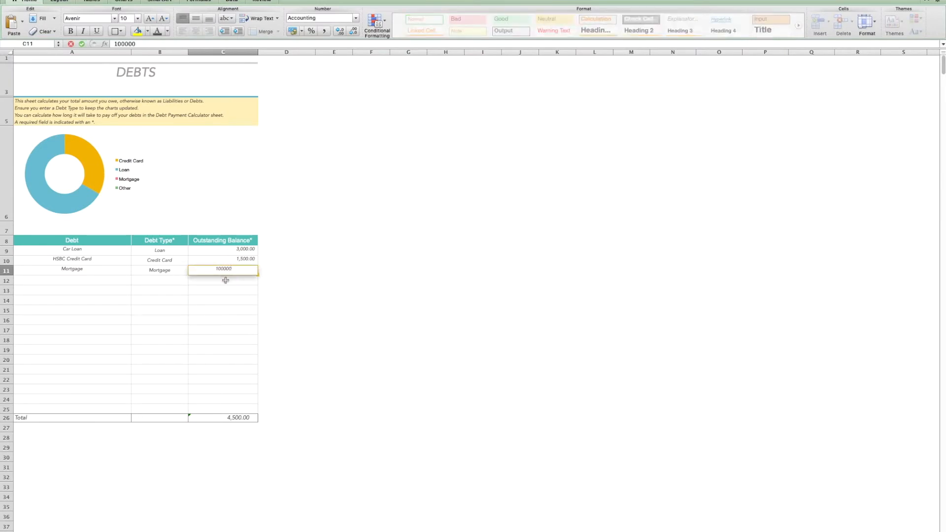
click(172, 270)
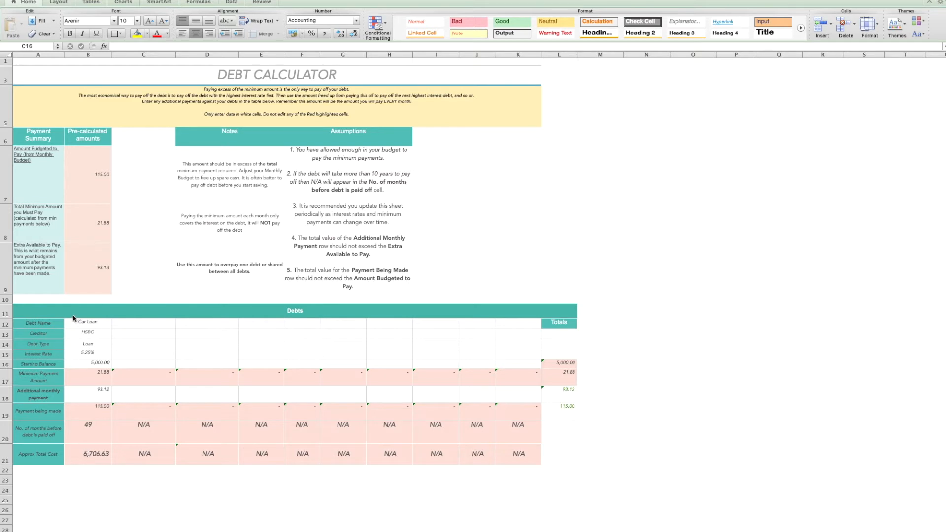
Examine the debt calculator's budgeted amount, its source on the monthly budget sheet, and the months-to-pay-off result
click(71, 355)
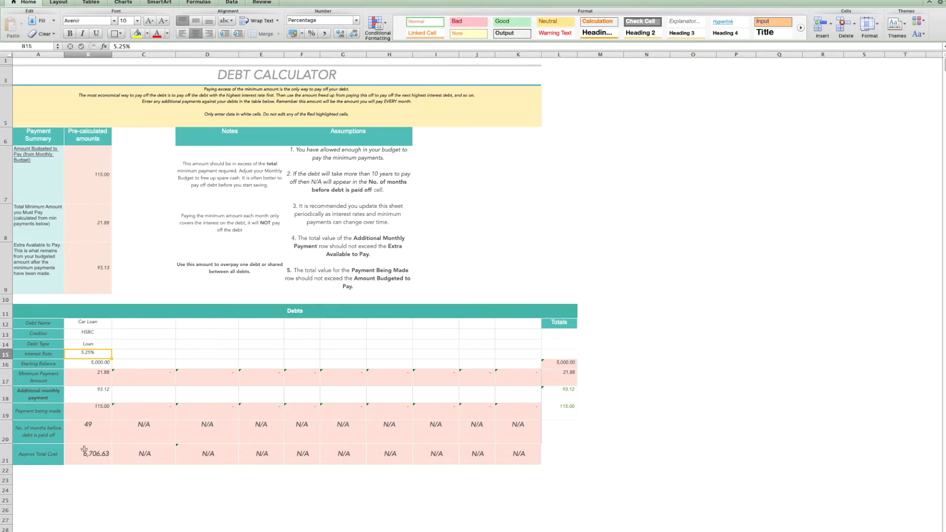
click(88, 168)
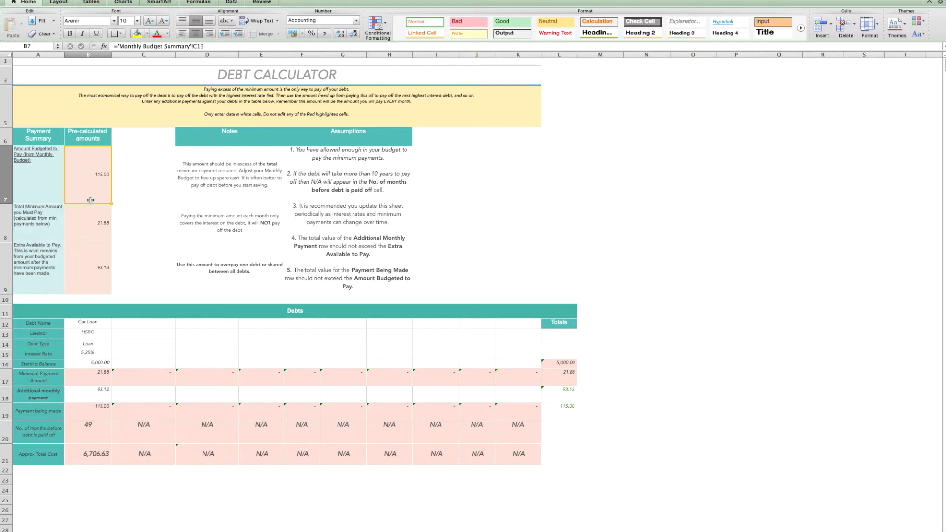
key(ctrl+Page_Up)
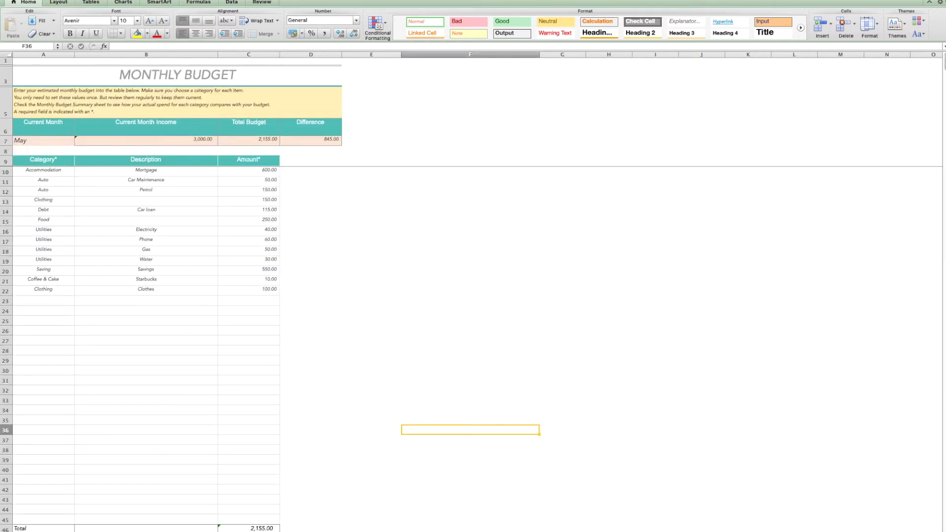
click(32, 211)
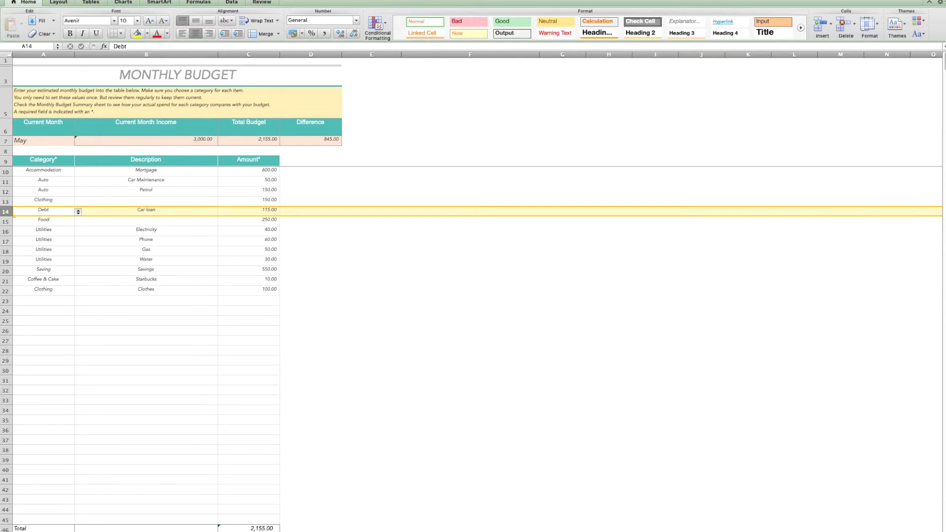
click(237, 531)
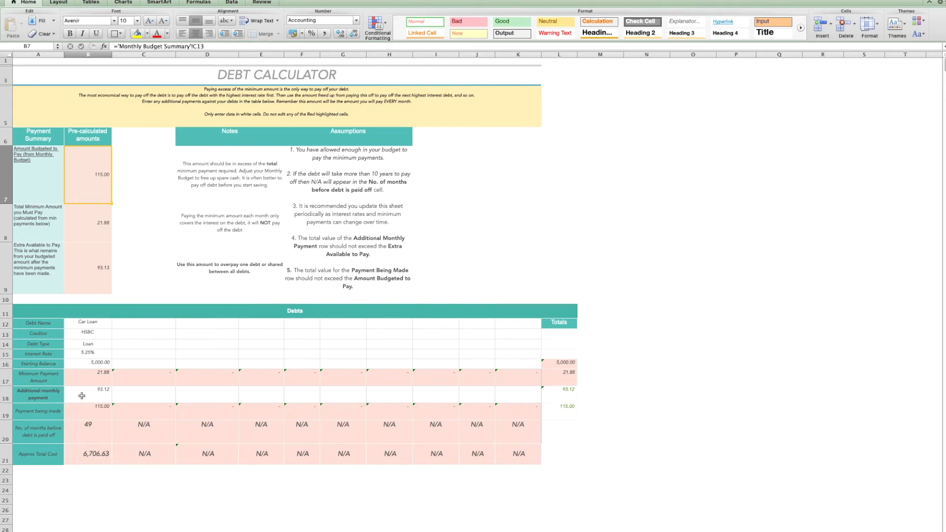
click(84, 431)
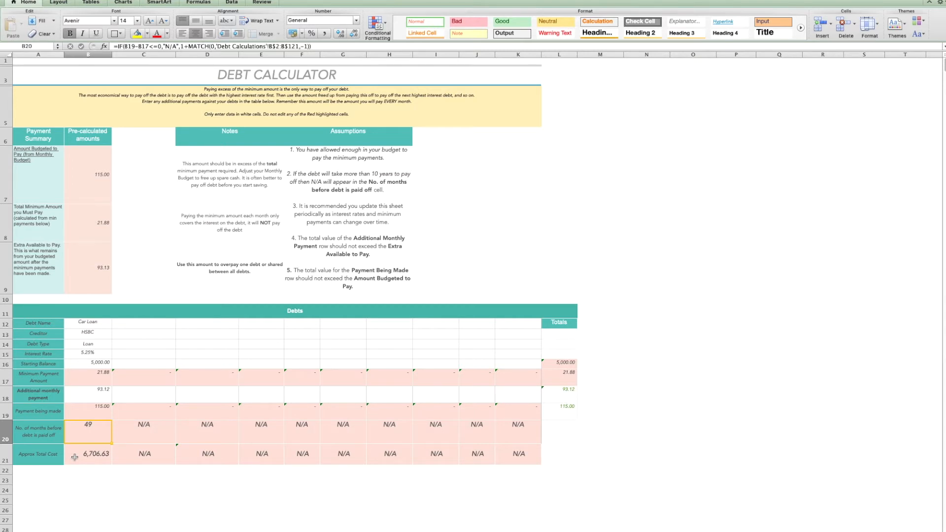
Name two new debts in the calculator credit 1 and credit 2
click(133, 323)
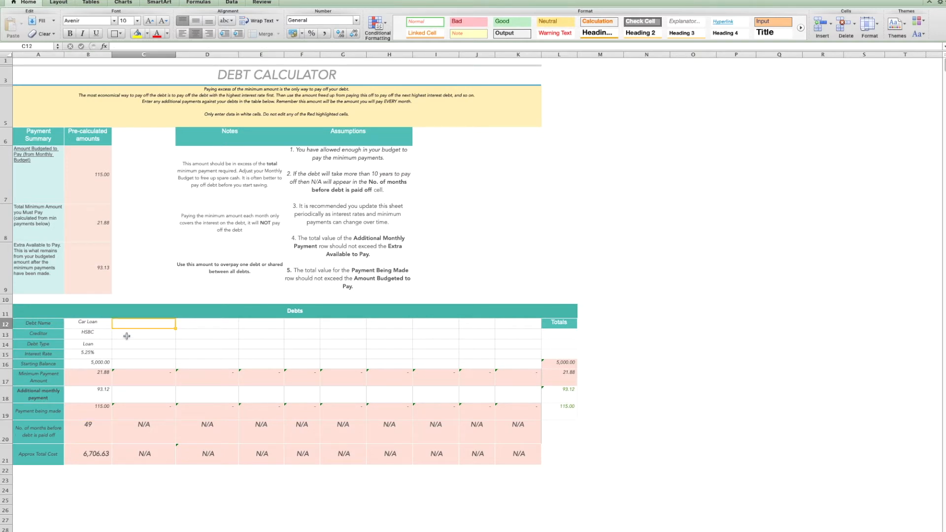
text(cr)
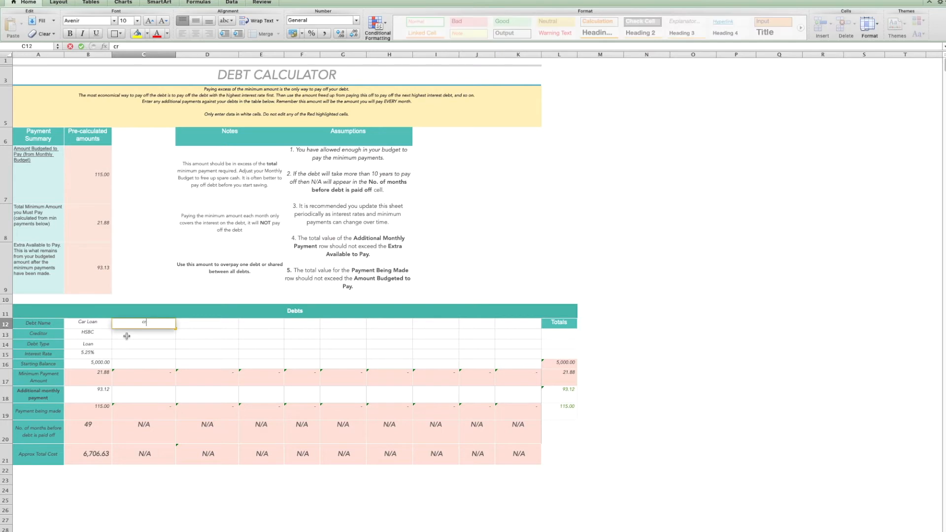
text(edit 1)
click(199, 320)
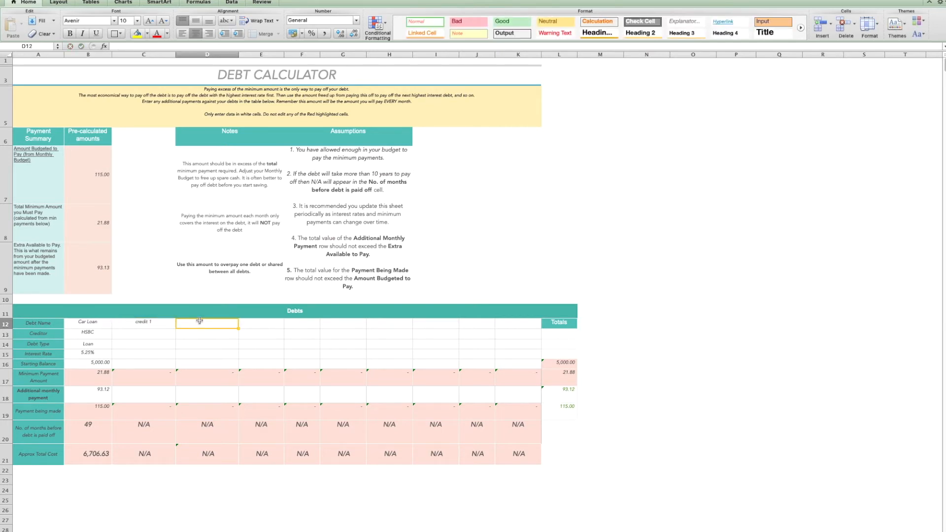
text(credit 2)
click(135, 336)
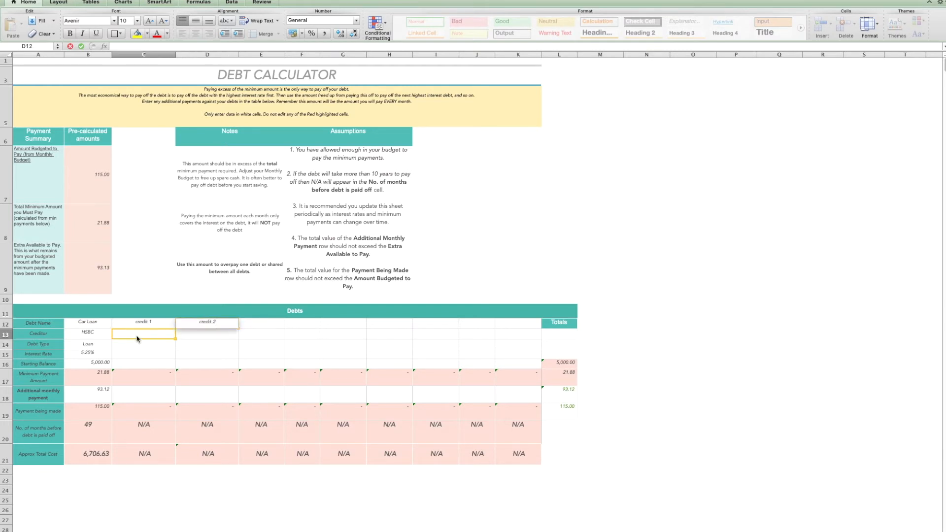
Enter bank 1 and bank 2 as the creditors of the two new debts
text(bank)
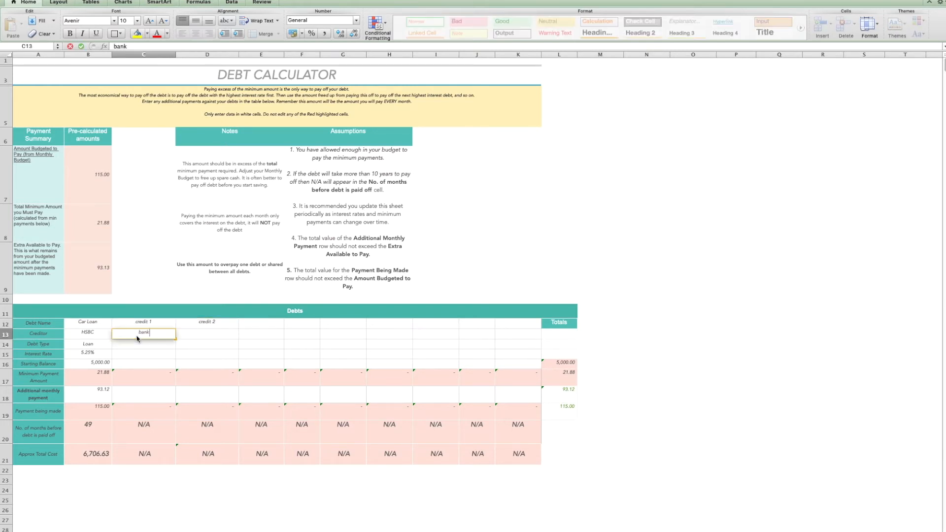
text( 1)
click(192, 335)
text(b)
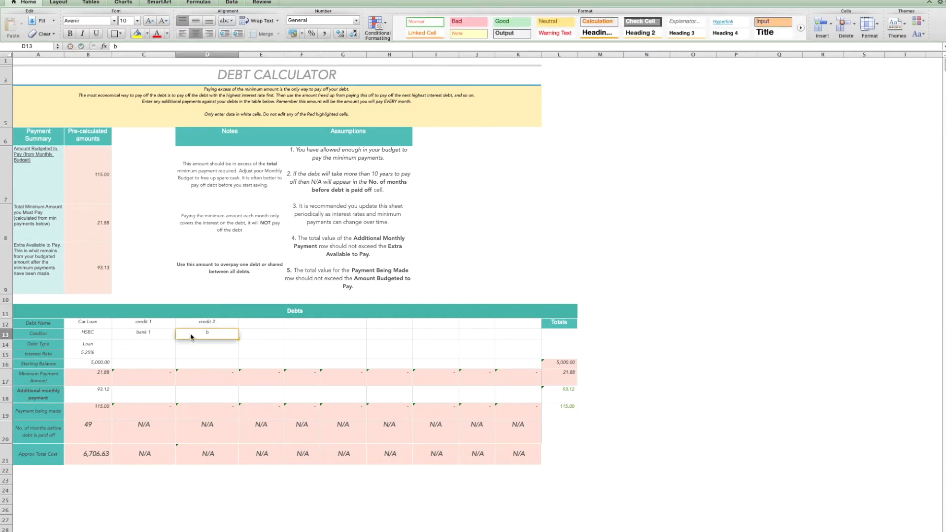
text(ank 2)
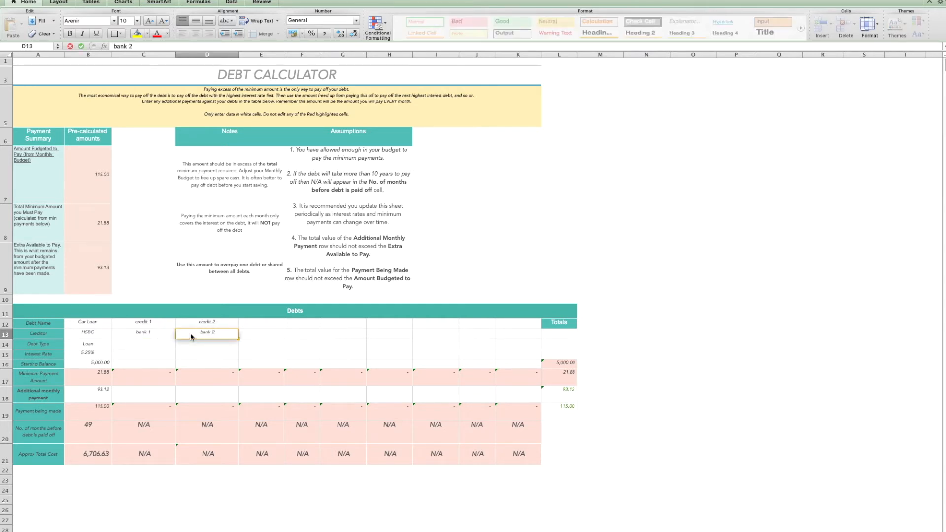
Set the debt type of both new debts to Credit Card
click(145, 347)
click(180, 345)
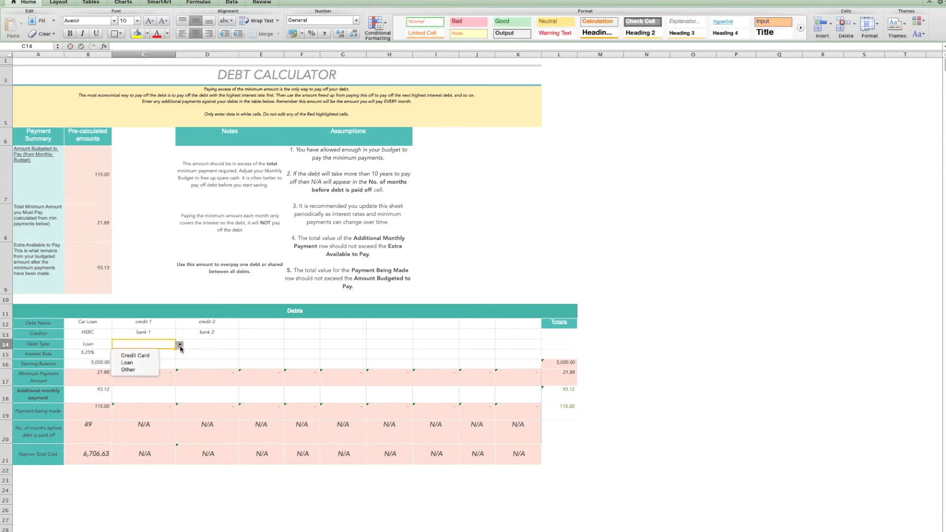
click(143, 353)
click(221, 346)
click(242, 345)
click(199, 353)
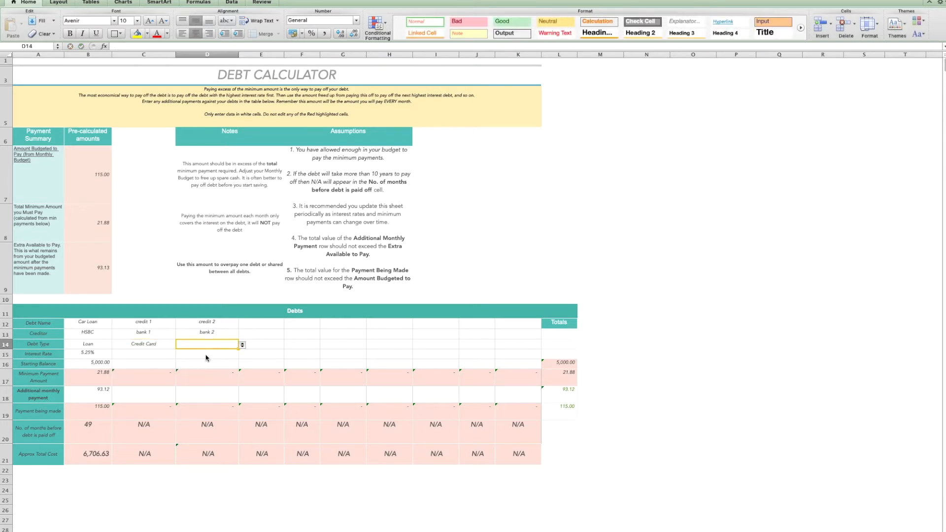
Set the interest rates of credit 1 and credit 2 to 18.25% and 12.5%
click(154, 354)
text(18.25)
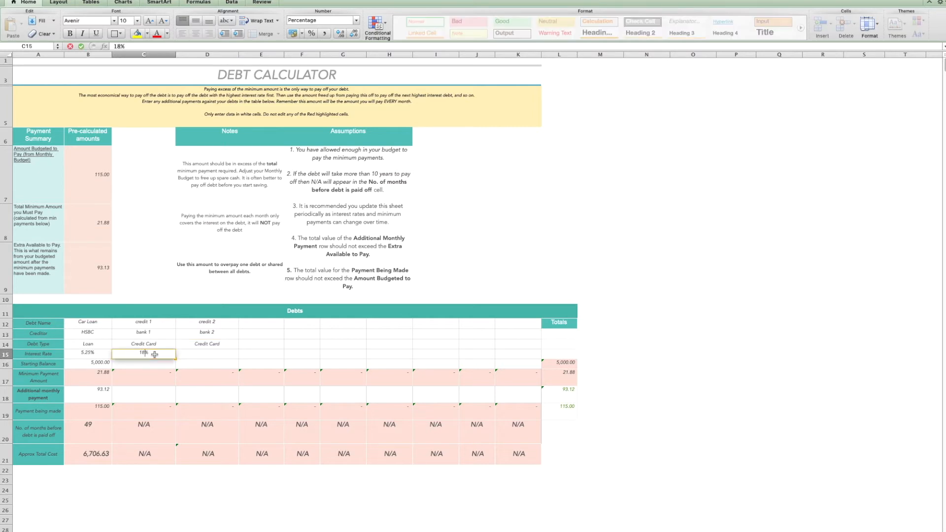
click(203, 355)
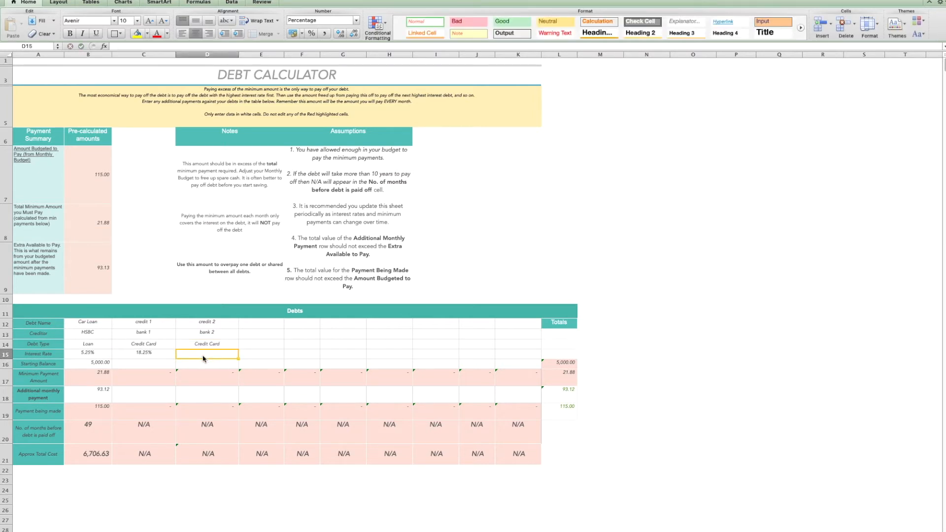
text(12.5)
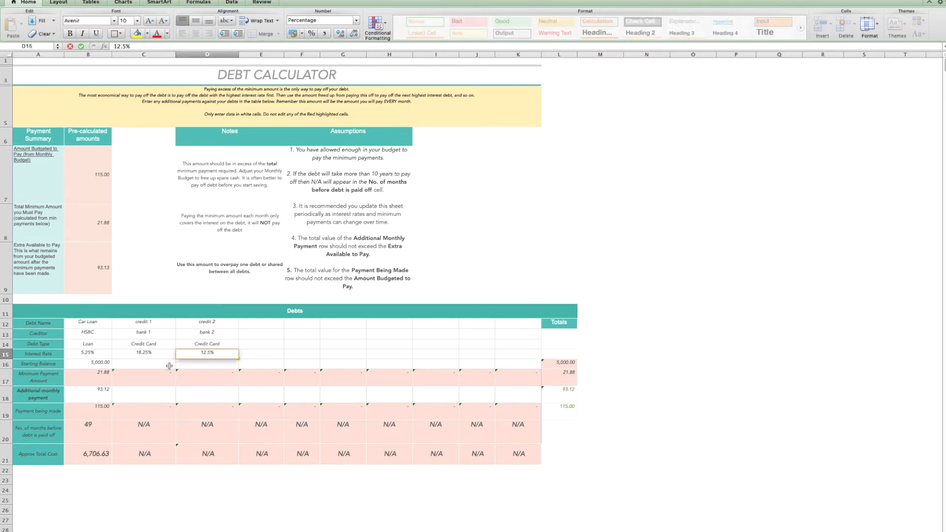
Set the starting balance of both new credit debts to 1,500
click(151, 364)
text(1500)
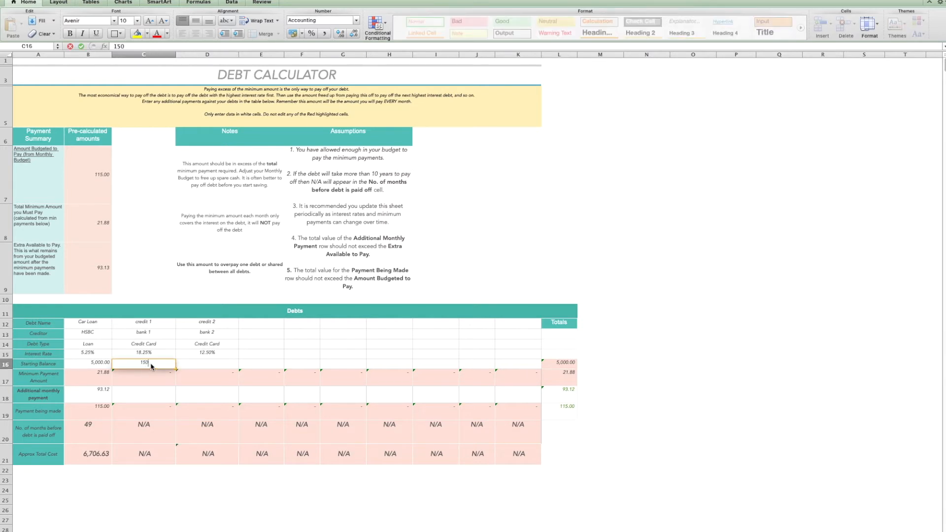
click(191, 365)
text(1500)
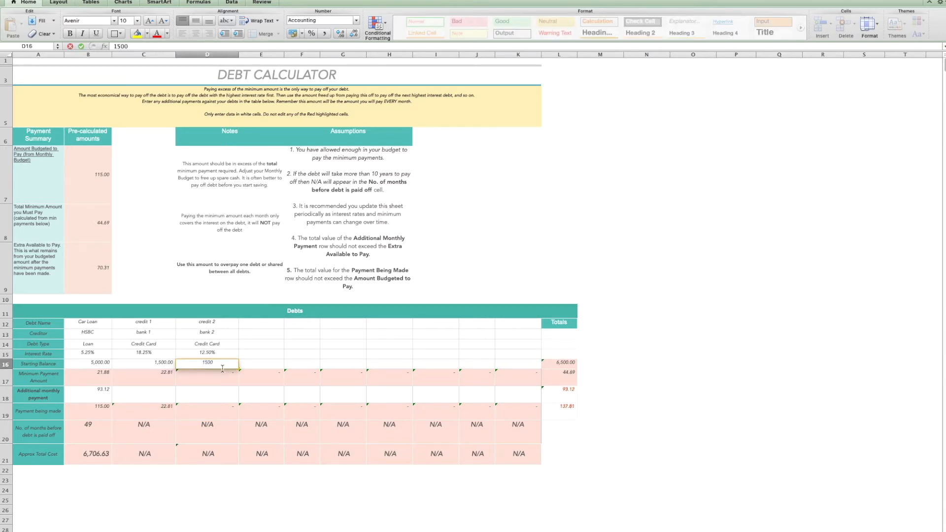
click(261, 364)
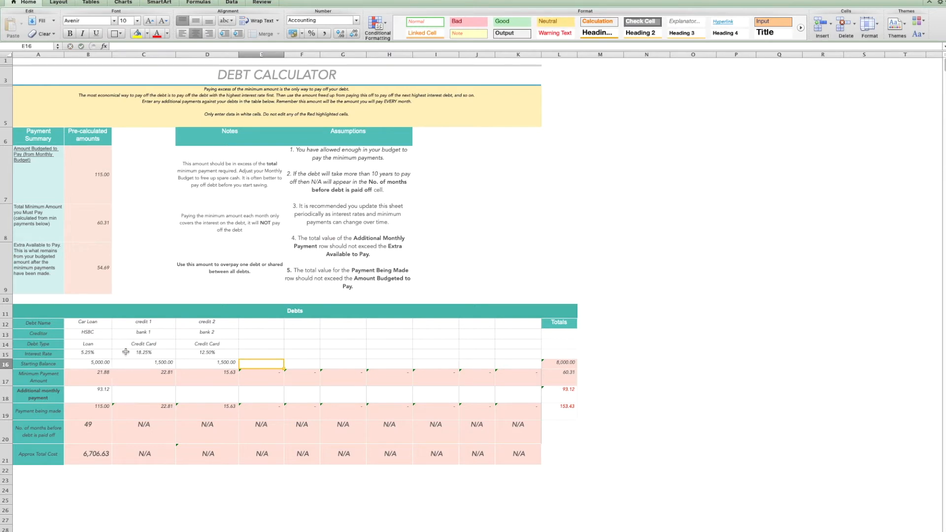
Inspect the minimum payment formulas for the new debts and the minimum payment total
click(144, 375)
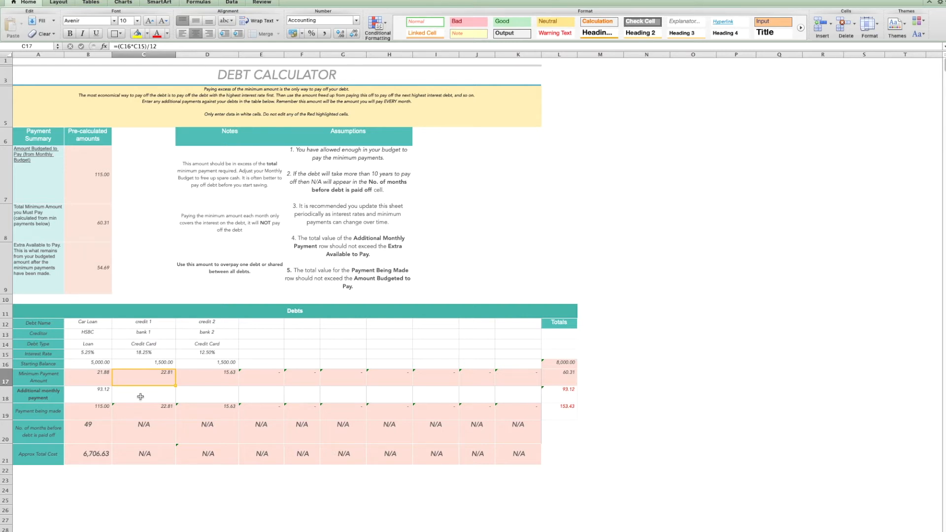
click(193, 379)
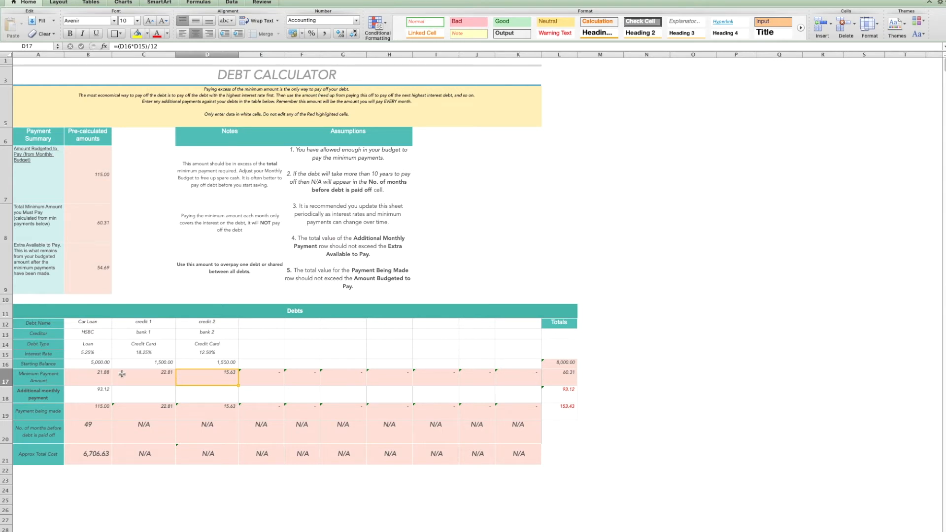
click(554, 378)
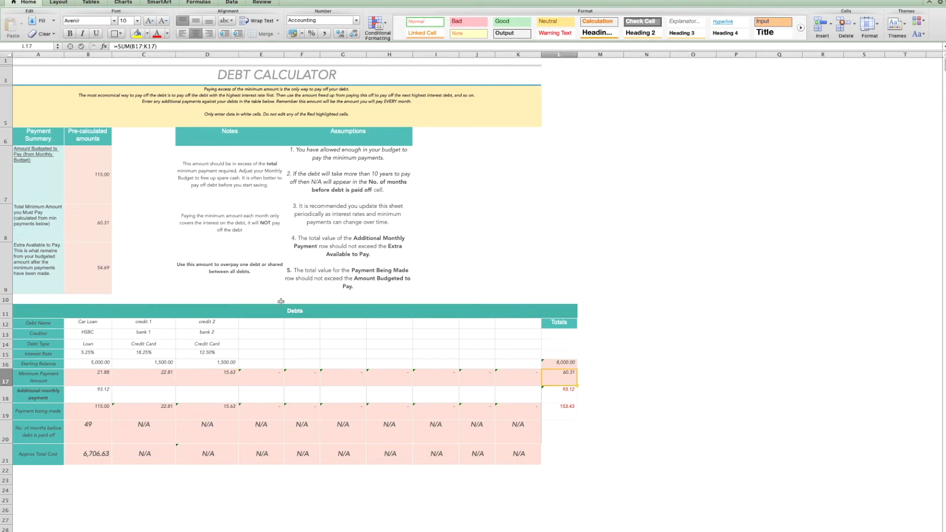
Inspect the formulas behind the budgeted amount, extra available amount and additional monthly payment total
click(83, 225)
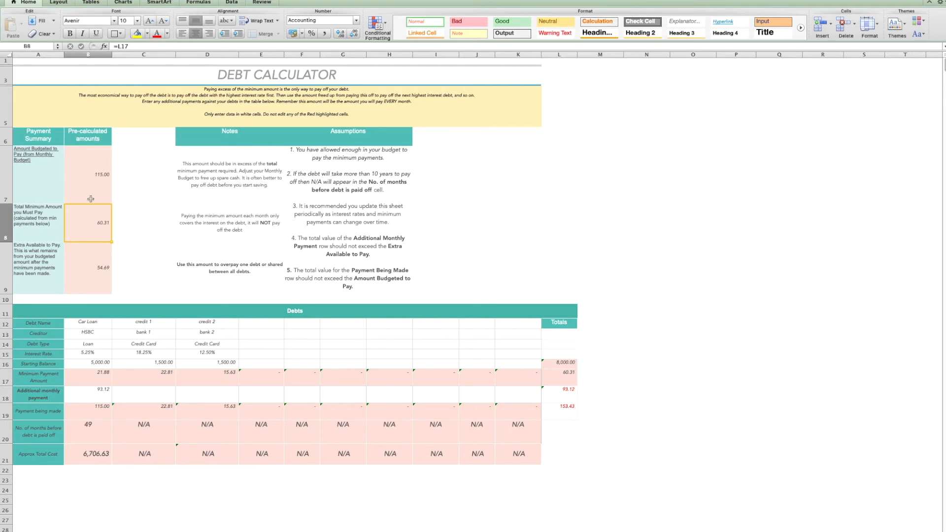
click(82, 285)
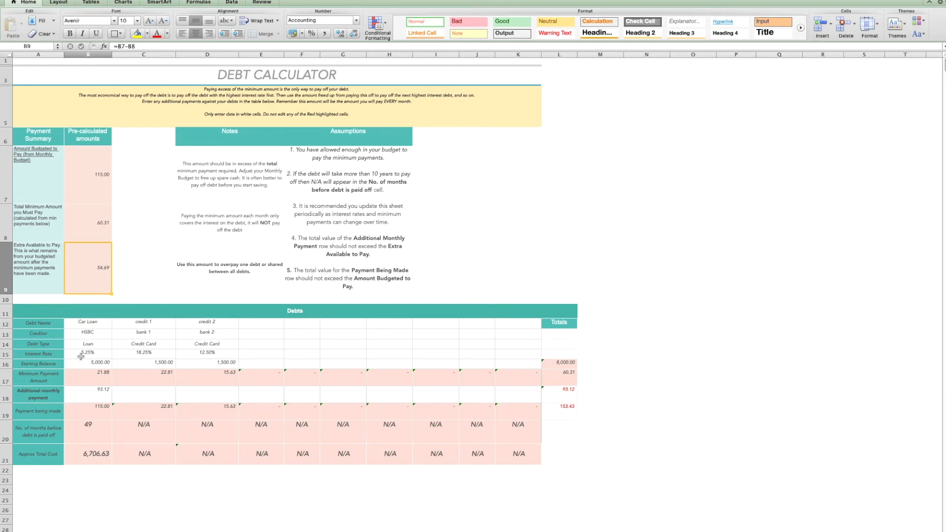
click(81, 394)
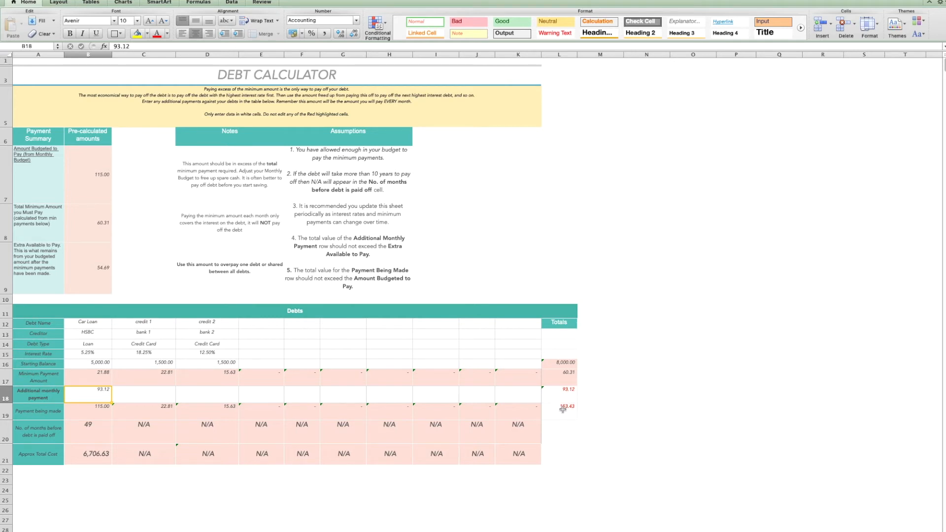
click(558, 394)
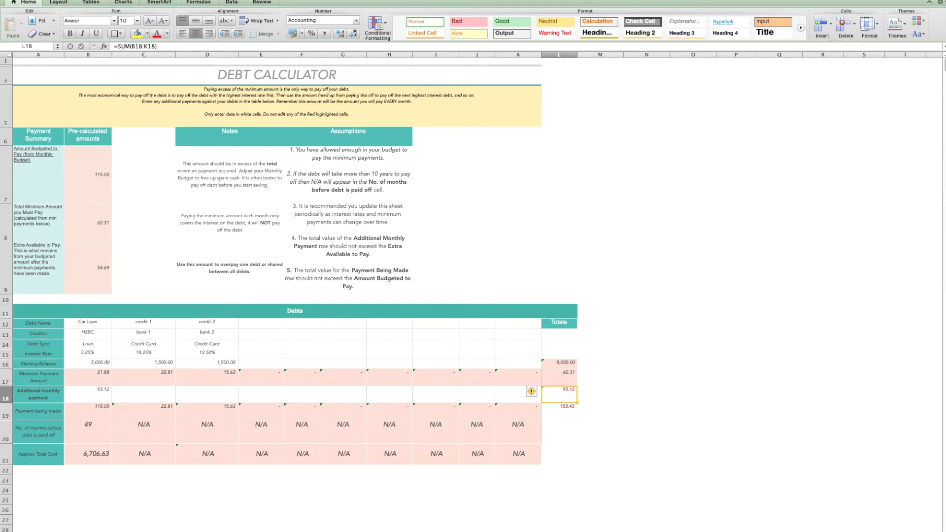
On the Monthly Budget sheet, add a new row with category Debt and description credit card
click(327, 531)
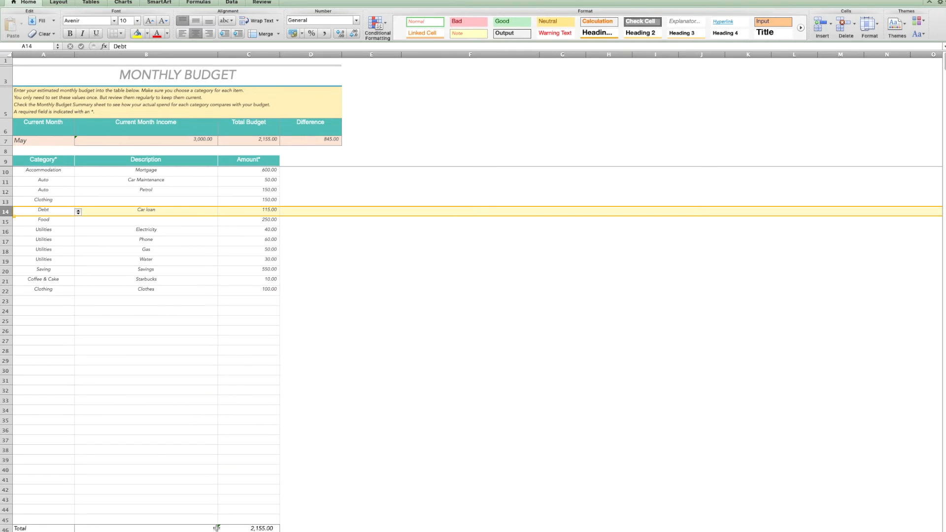
click(47, 301)
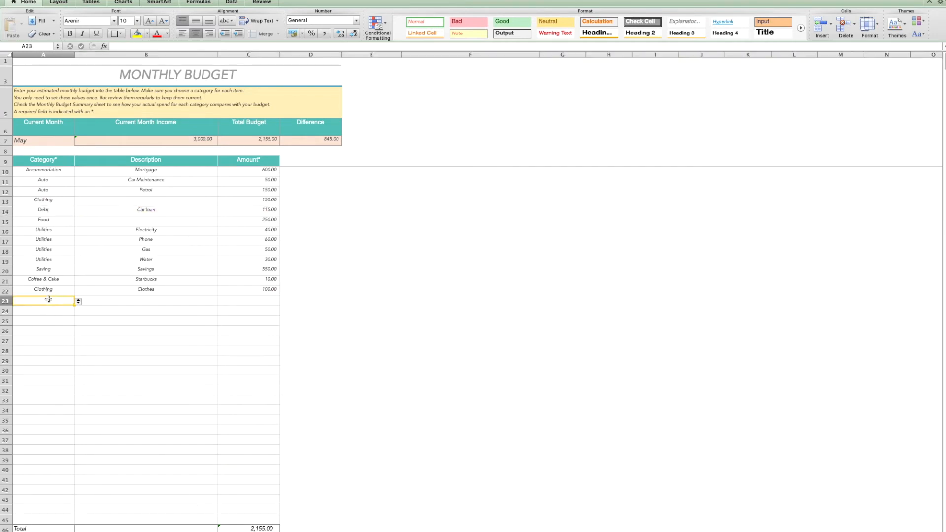
click(78, 302)
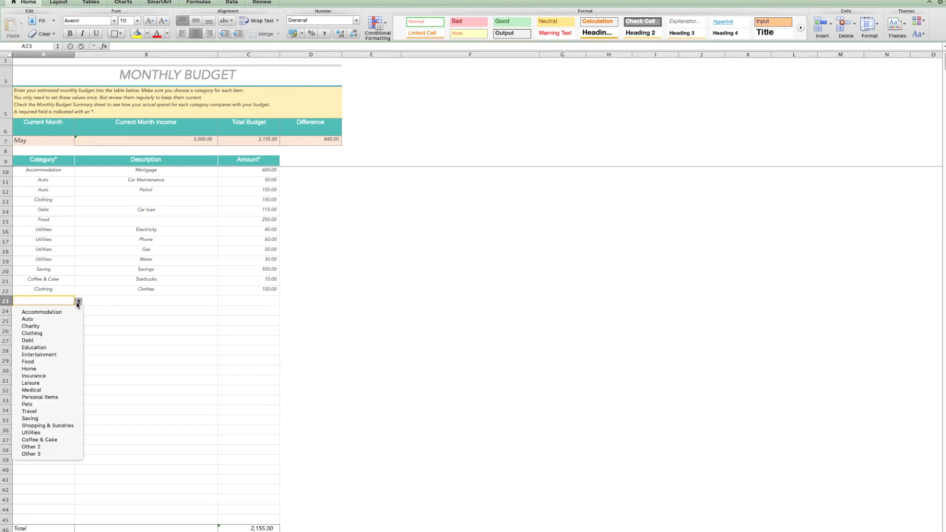
click(30, 340)
click(114, 302)
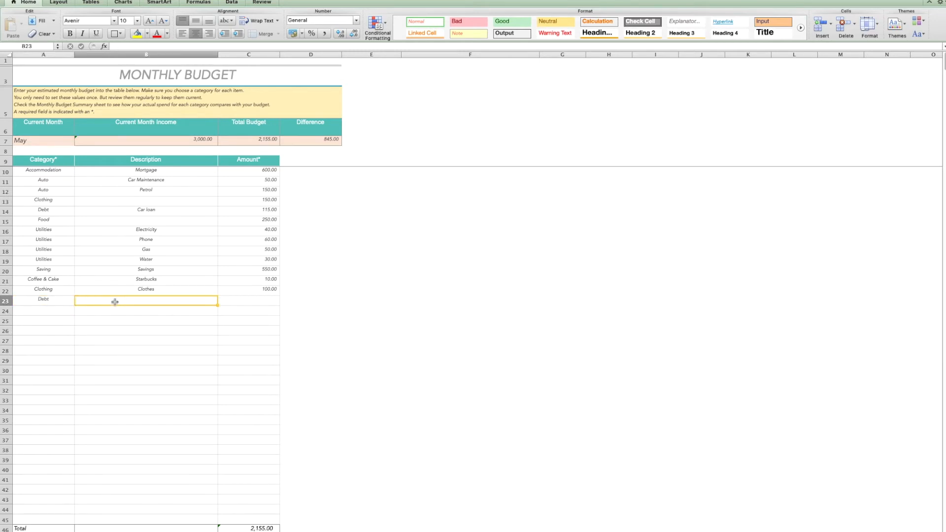
text(credit card)
click(242, 300)
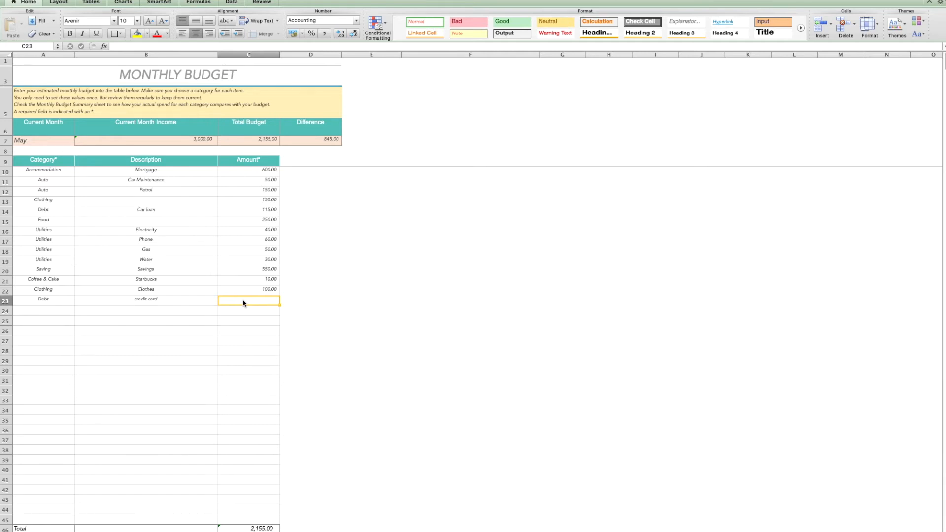
text(240)
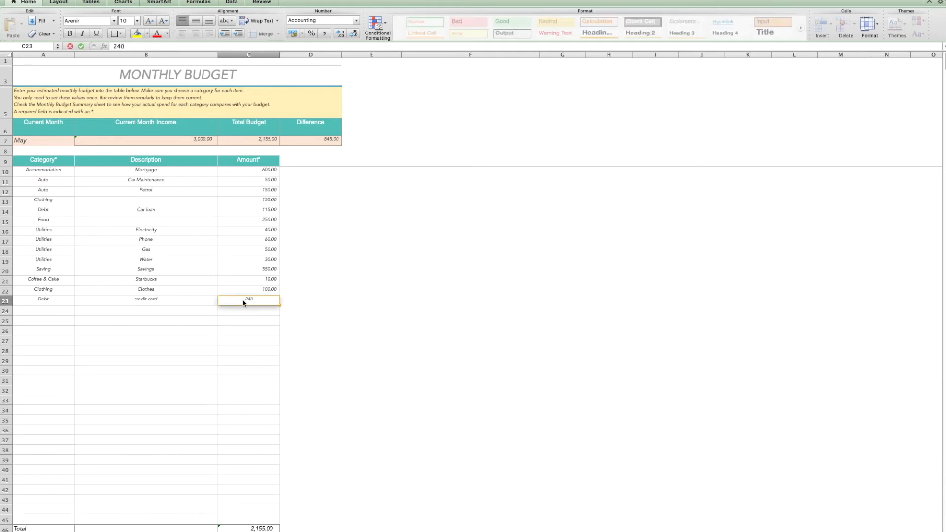
click(181, 303)
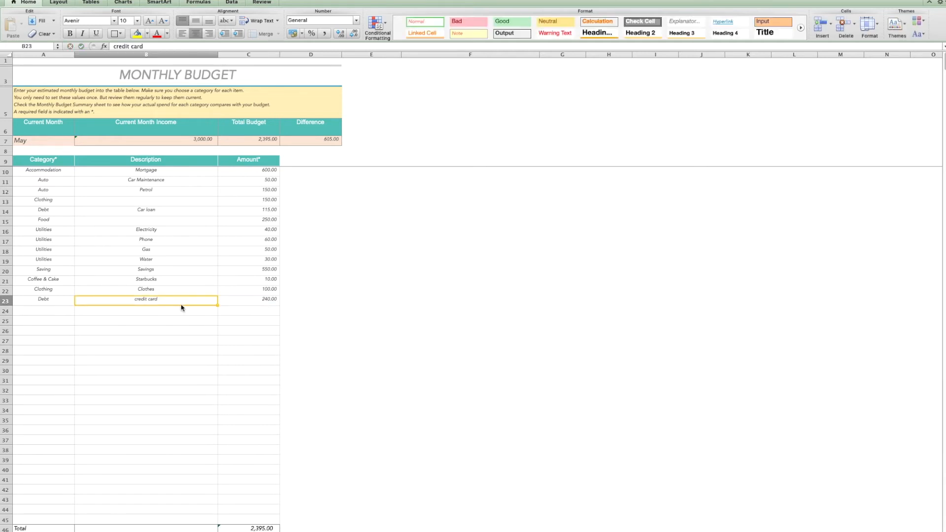
click(233, 302)
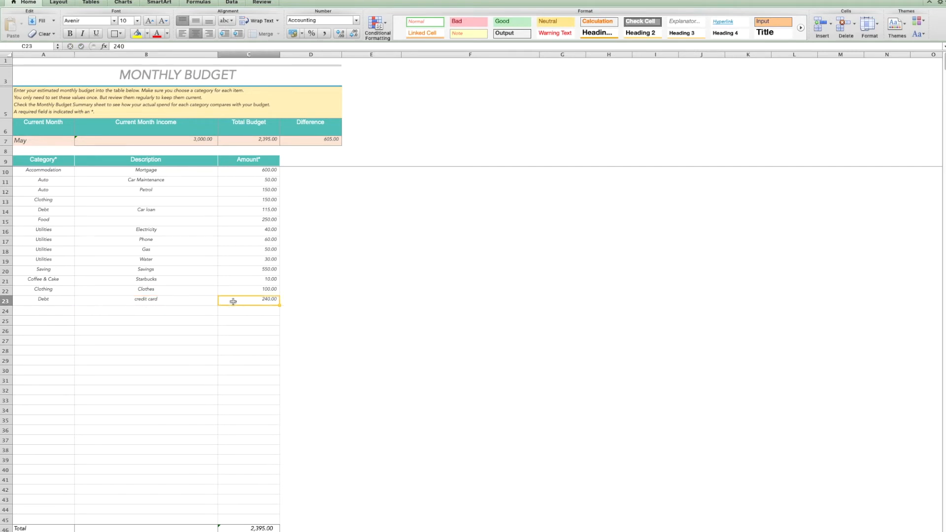
double_click(233, 301)
key(BackSpace)
key(BackSpace)
key(BackSpace)
click(182, 302)
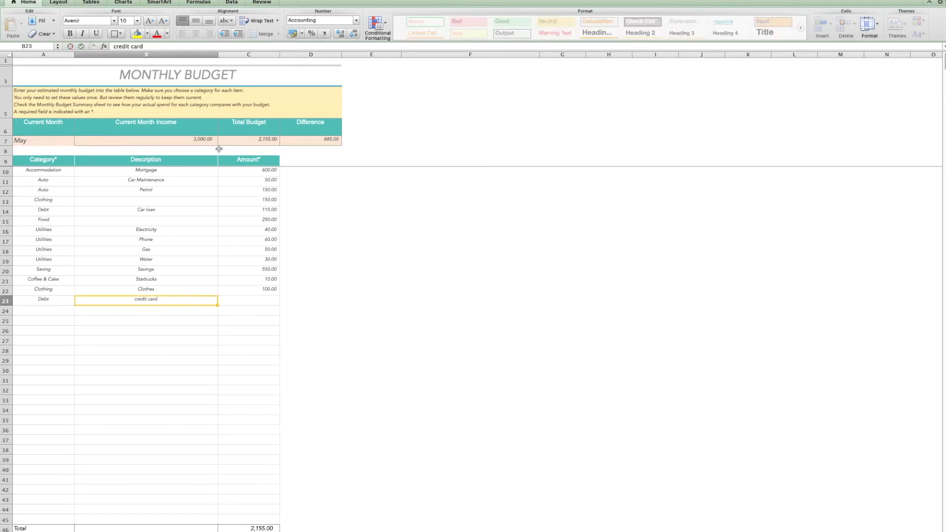
Inspect the formulas of the month's income, total budget and difference
click(168, 143)
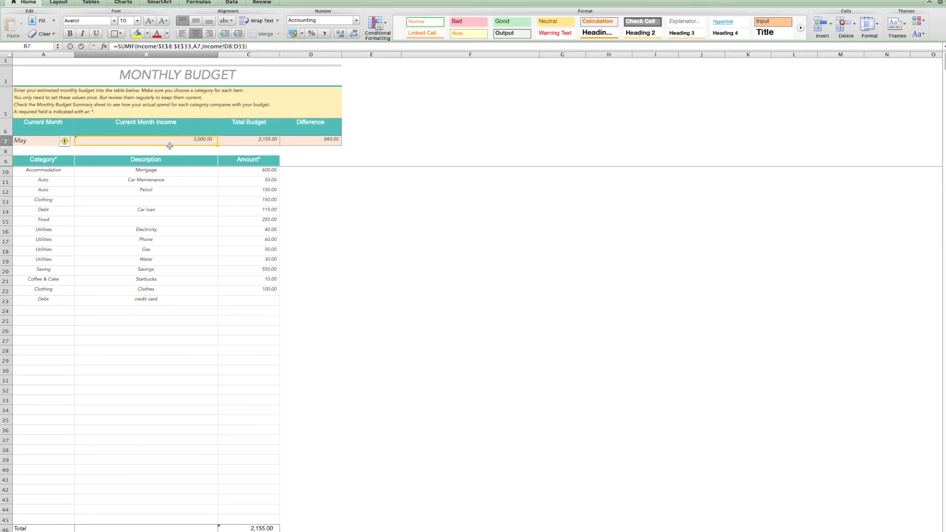
click(242, 141)
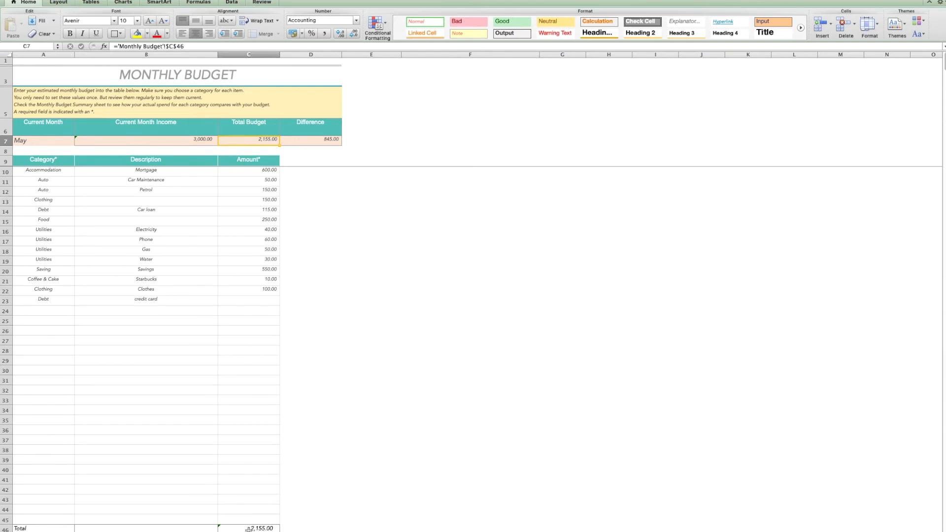
click(311, 142)
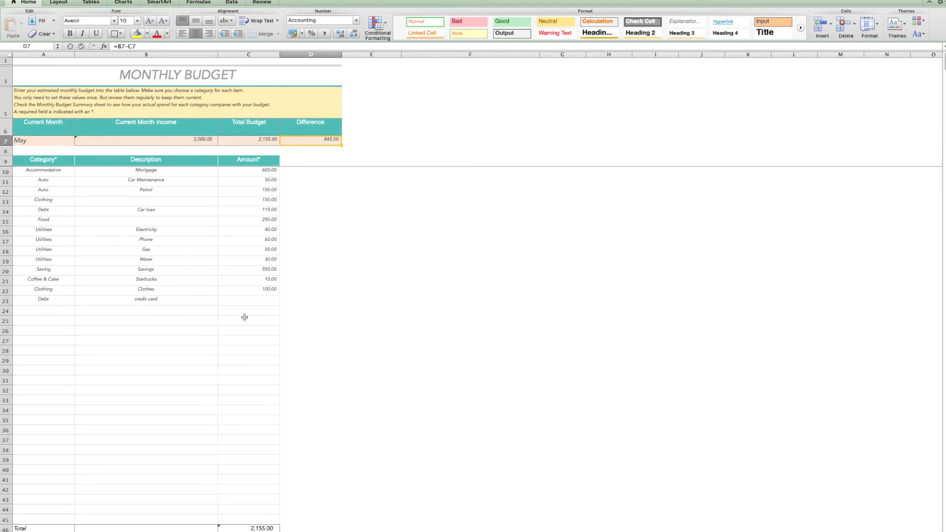
Set the credit card budget amount to 240
click(254, 301)
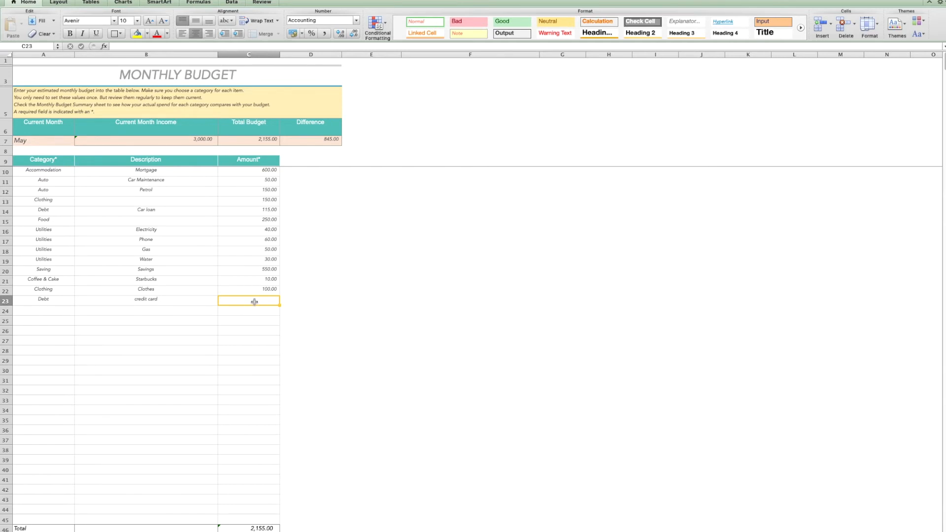
text(240)
click(197, 301)
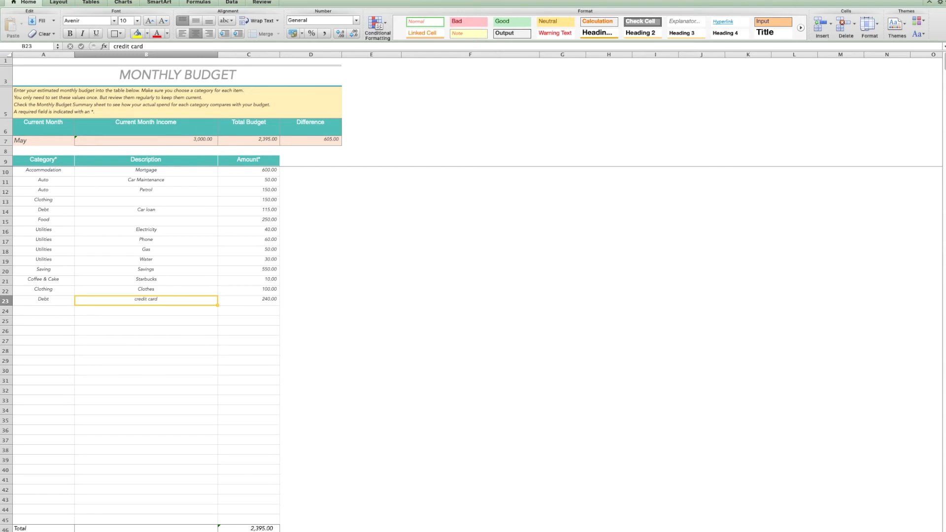
Return to the debt calculator and inspect the budgeted amount, extra available and additional monthly payment cells
click(468, 531)
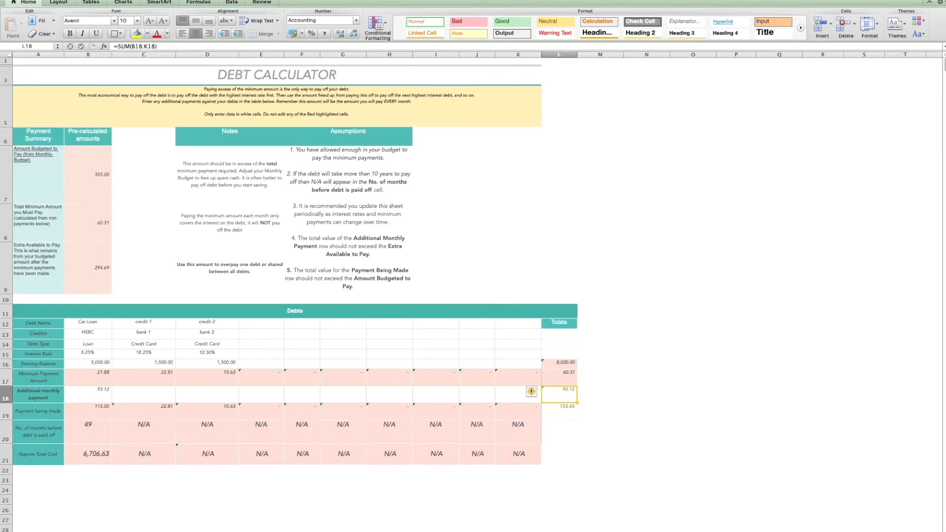
click(90, 166)
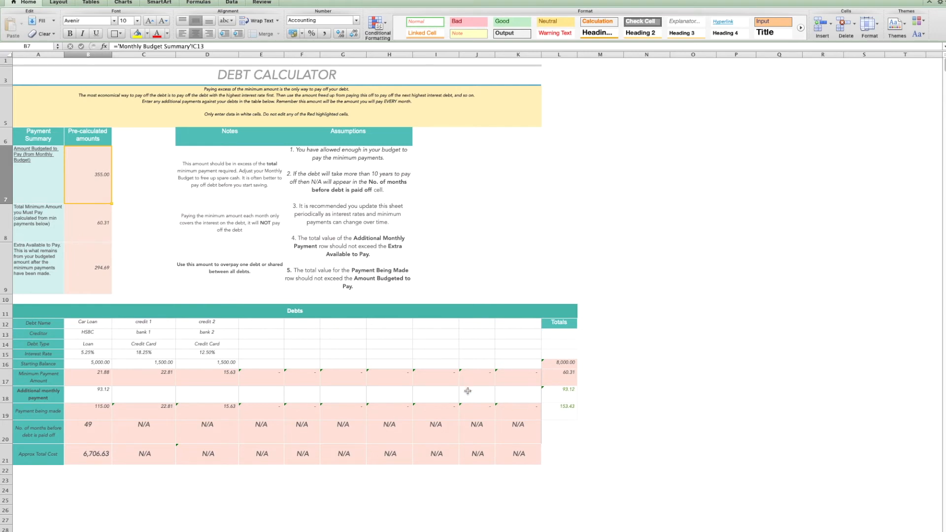
click(550, 399)
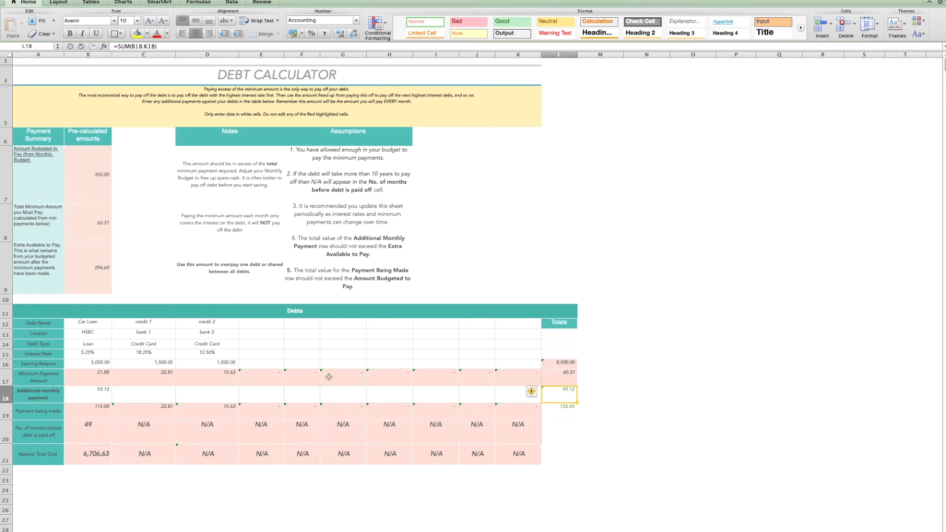
click(84, 279)
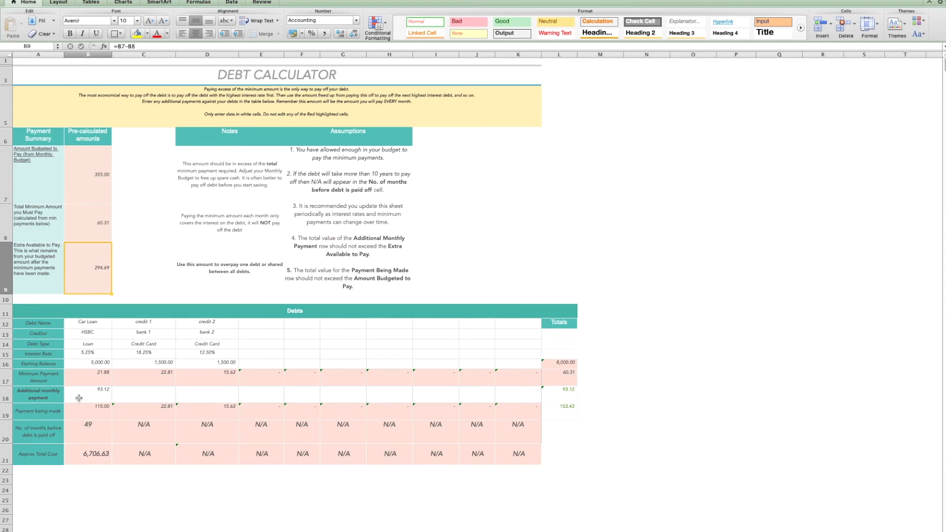
click(34, 394)
click(7, 398)
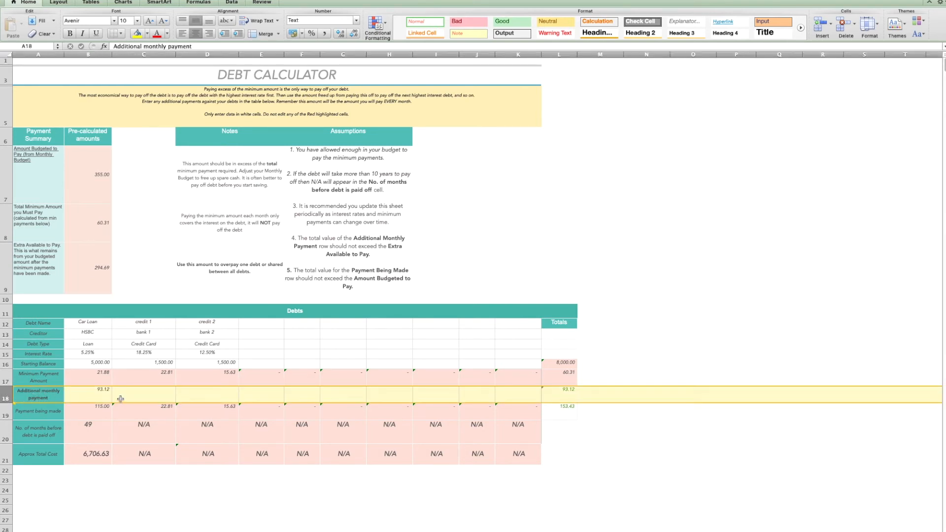
click(96, 395)
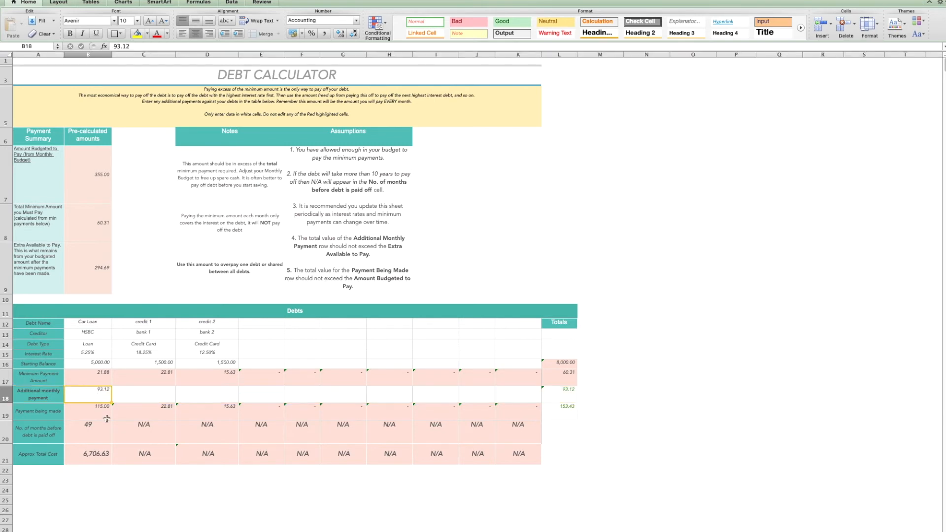
Set the additional monthly payment of credit 1 and credit 2 to 100 each
click(146, 398)
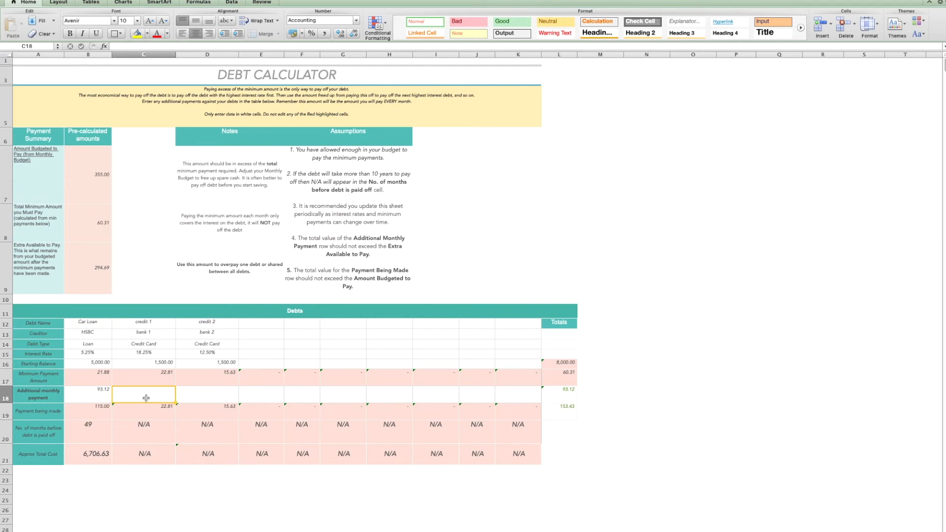
text(100)
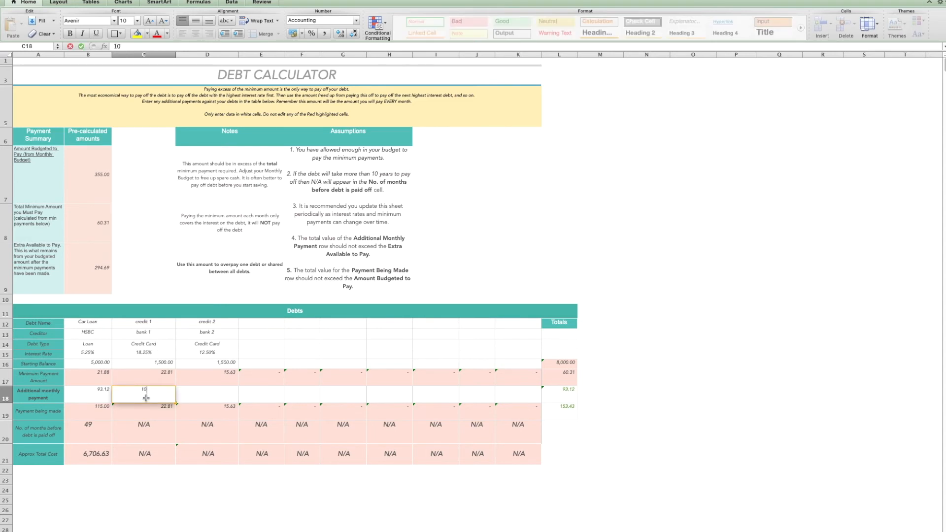
click(219, 398)
text(100)
click(255, 398)
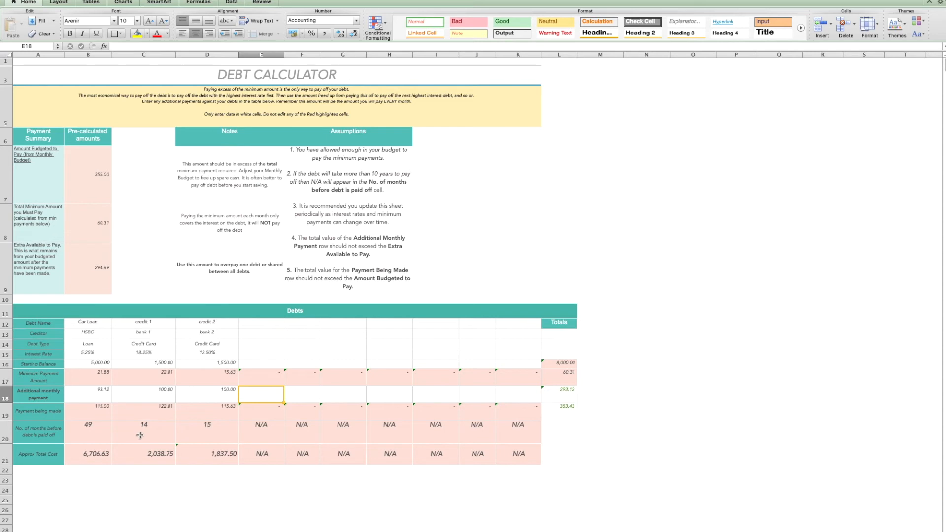
Inspect the months-to-payoff and approximate total cost formulas for the two credit debts
click(132, 456)
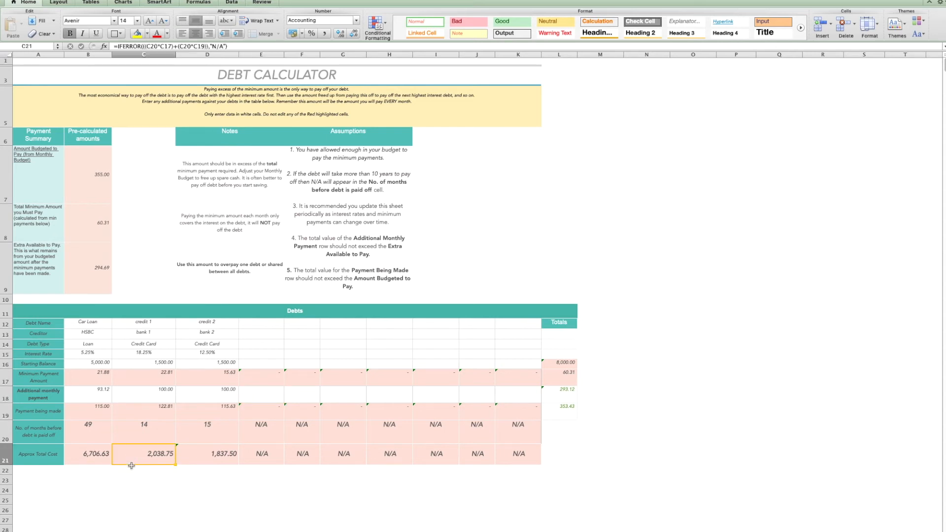
click(202, 394)
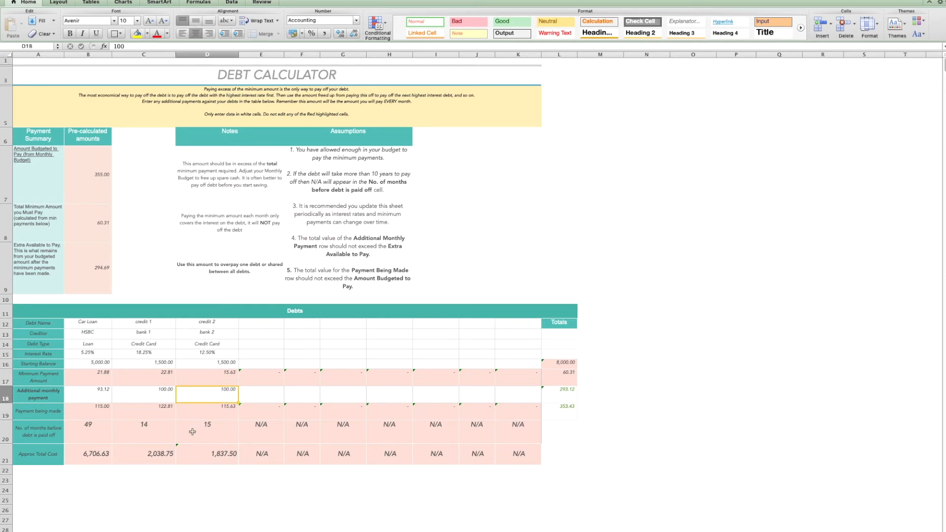
click(187, 454)
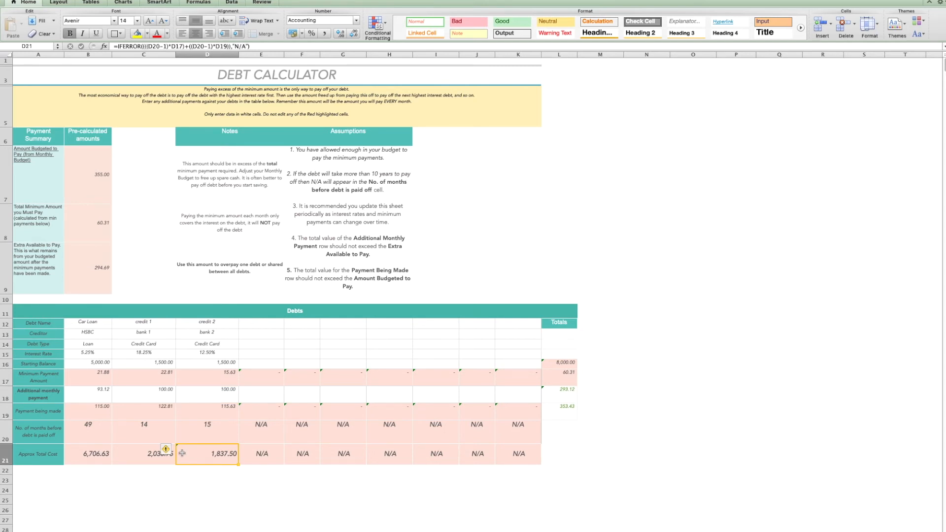
click(136, 437)
click(207, 436)
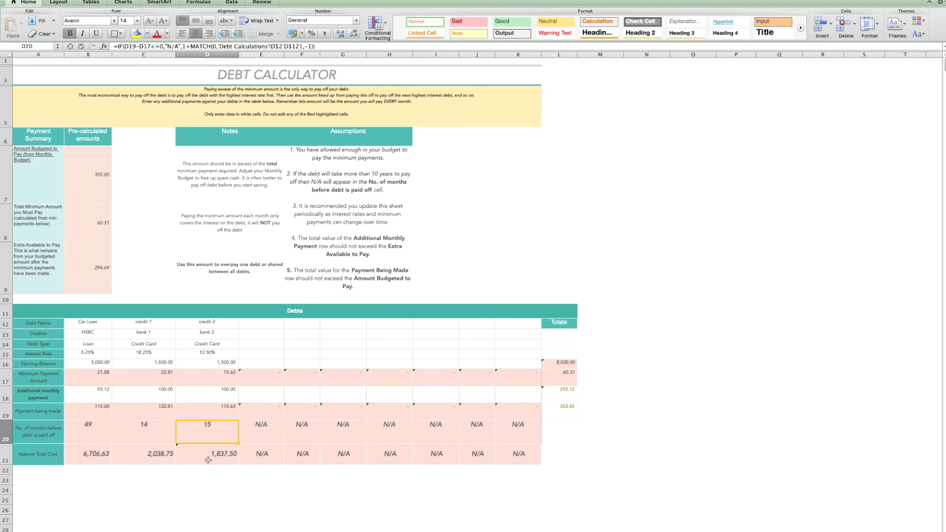
click(143, 456)
drag(143, 457, 197, 457)
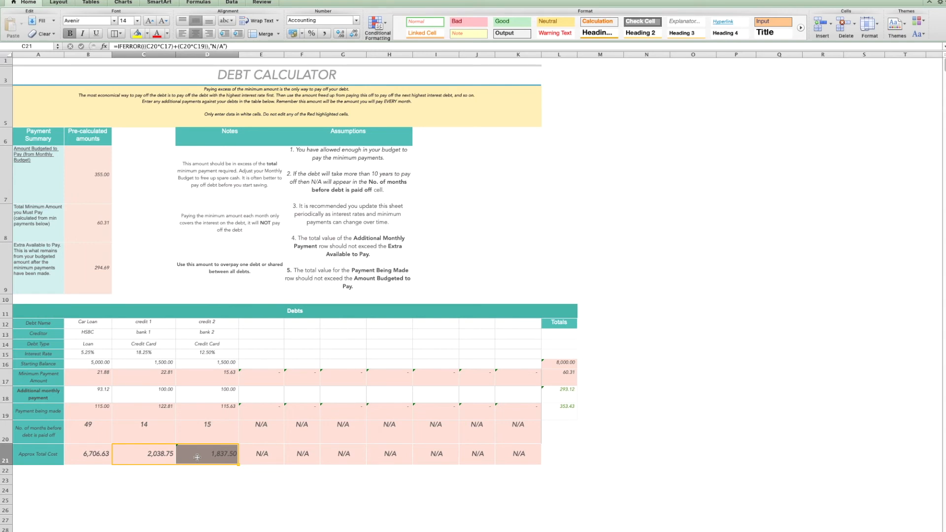
Set credit 1's additional monthly payment to 200 and clear credit 2's additional monthly payment
click(138, 397)
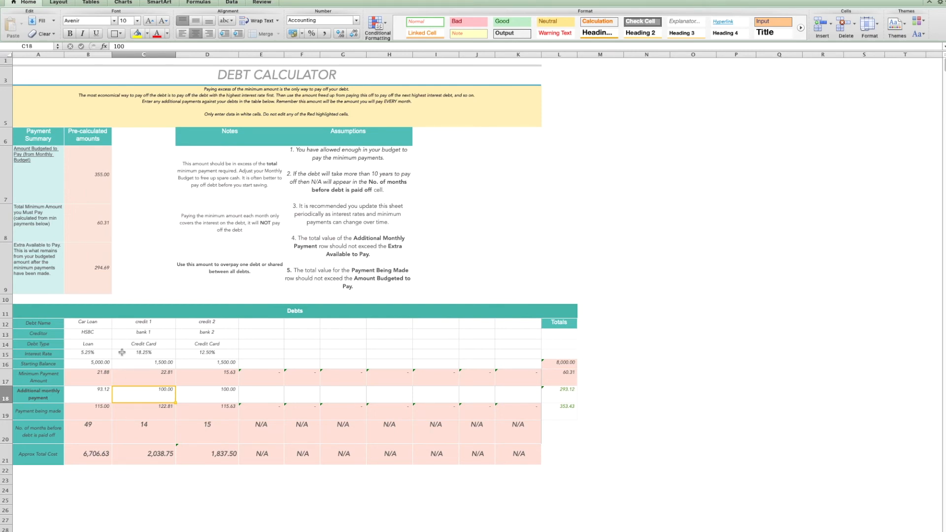
text(200)
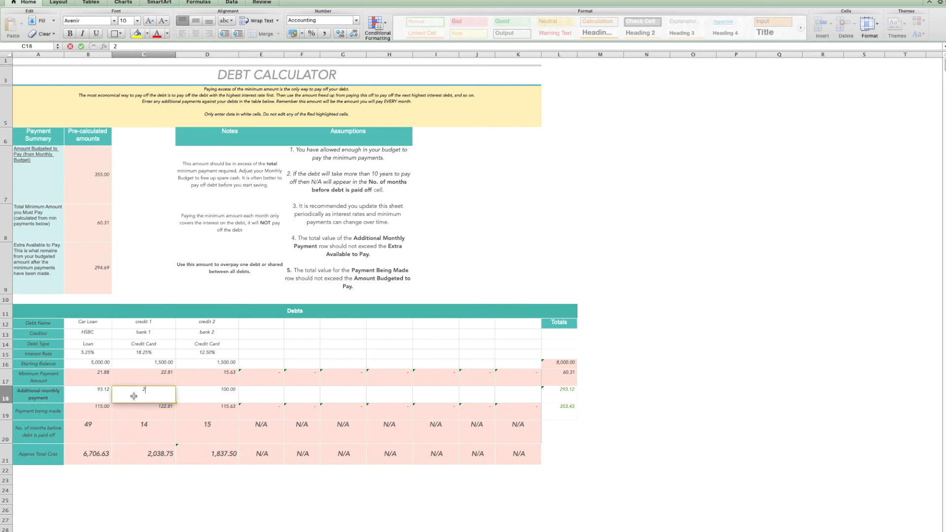
click(219, 396)
key(BackSpace)
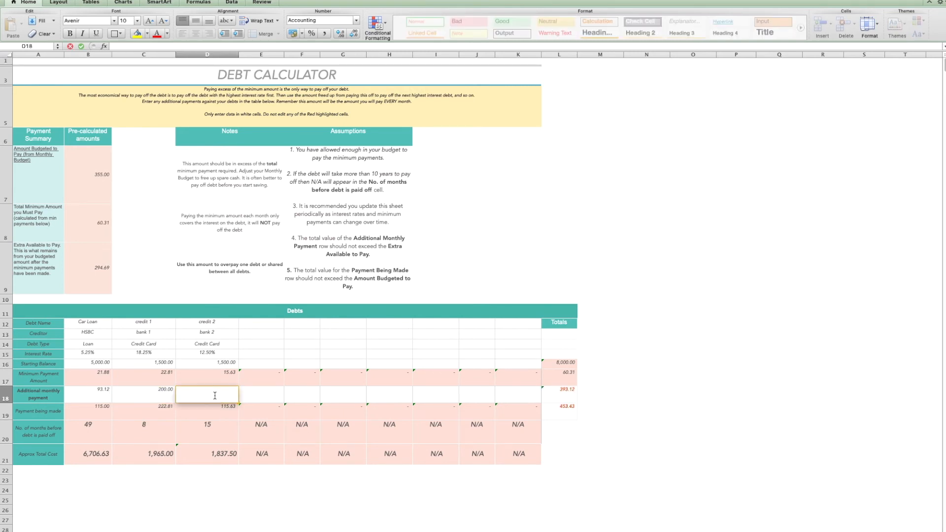
click(249, 392)
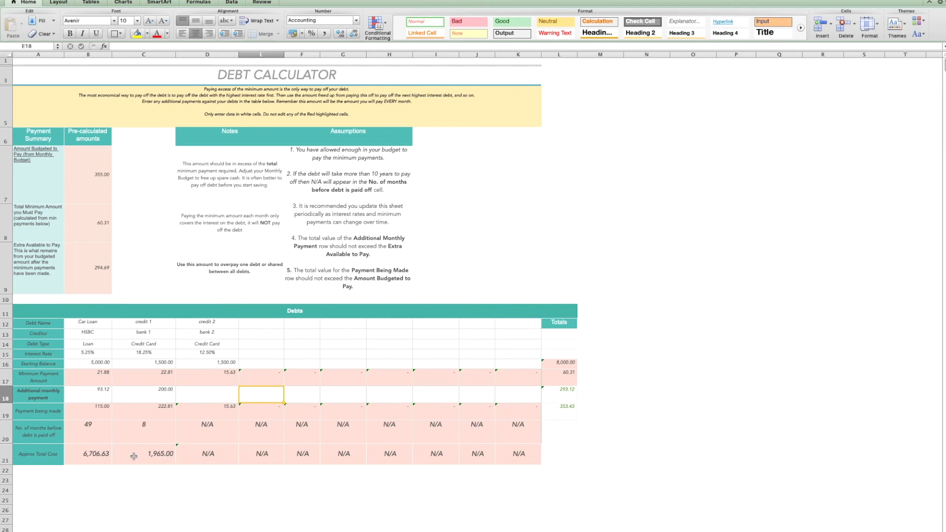
Set credit 2's additional monthly payment to 222.81 after checking credit 1's total cost and payment being made
click(133, 455)
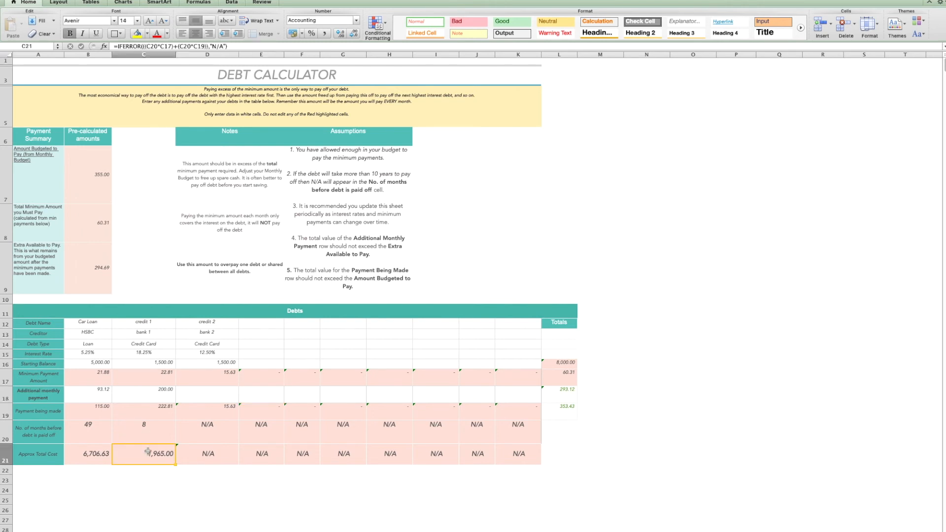
click(137, 413)
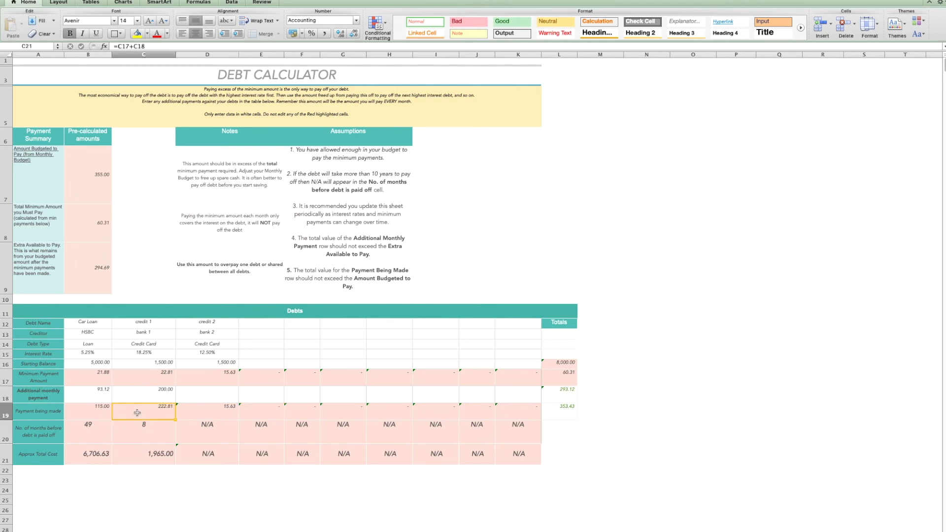
click(210, 395)
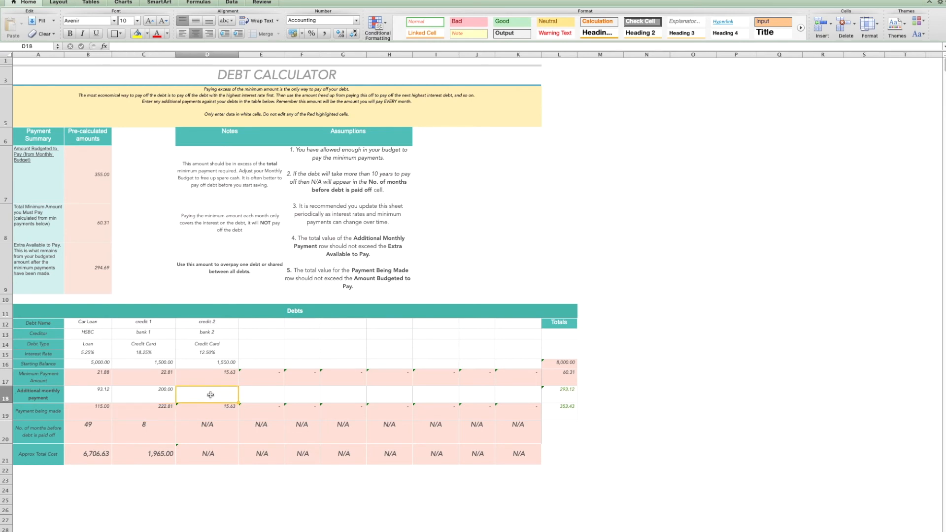
text(2)
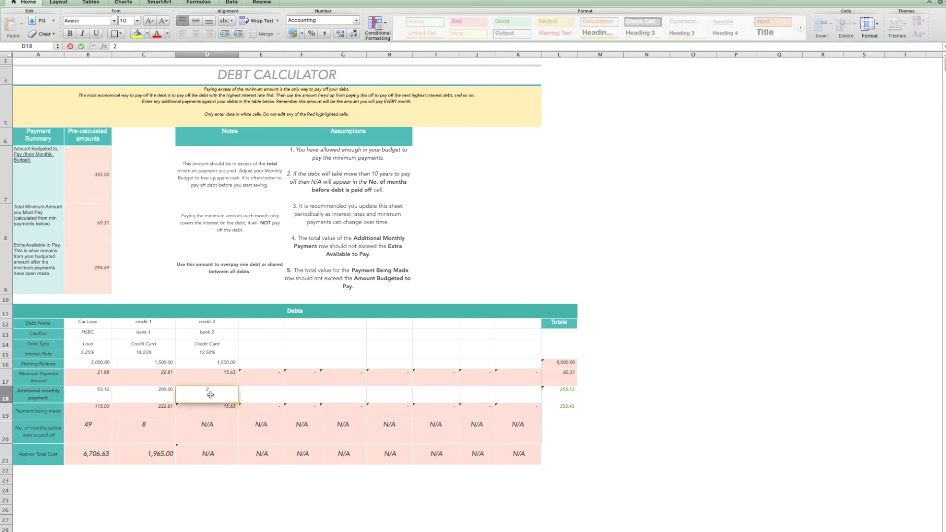
text(22.81)
Clear credit 1's additional monthly payment and starting balance in the debt calculator
click(150, 394)
key(BackSpace)
click(136, 363)
key(BackSpace)
click(262, 365)
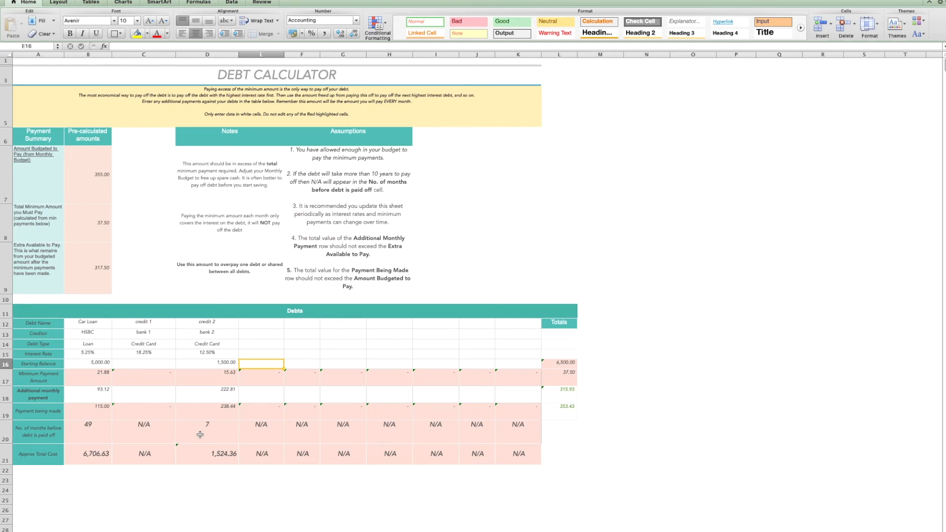
Set credit 2's additional monthly payment back to 100
click(198, 455)
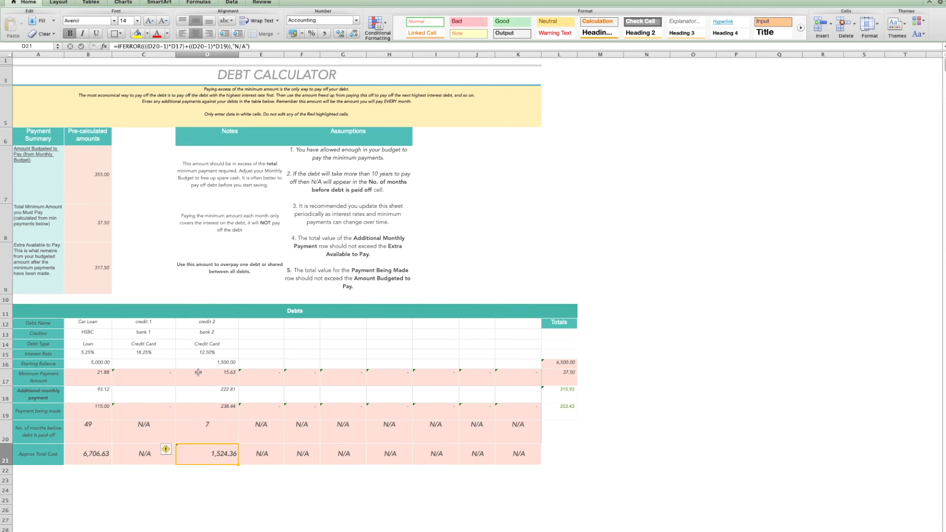
click(199, 397)
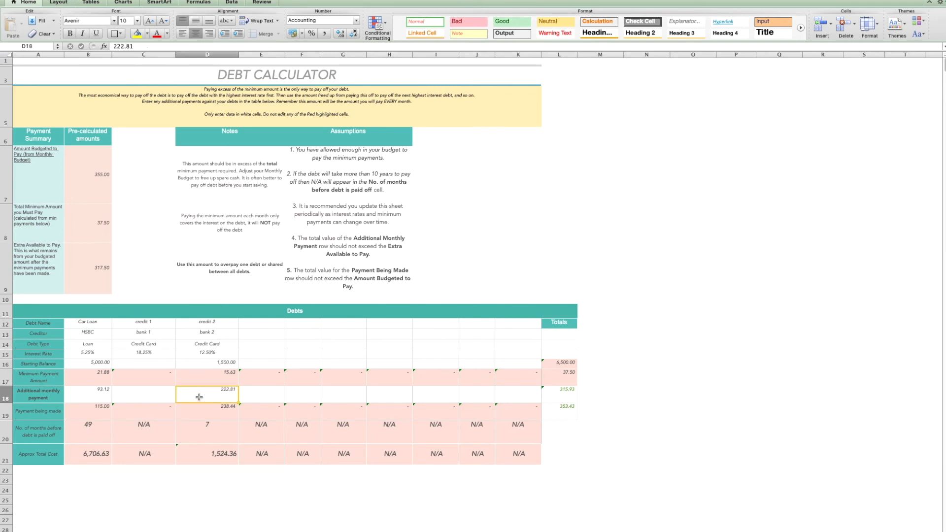
text(100)
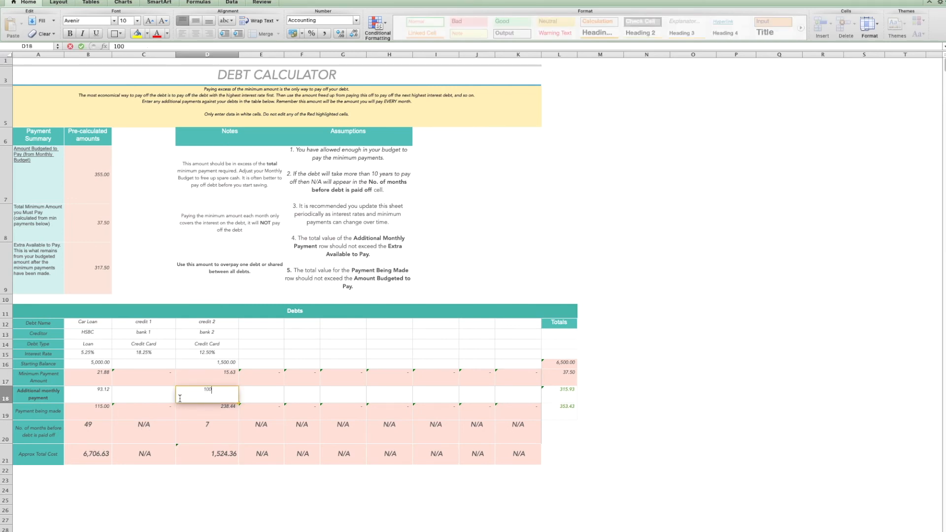
click(144, 396)
Restore credit 1's starting balance to 1500 and its additional monthly payment to 100
click(133, 363)
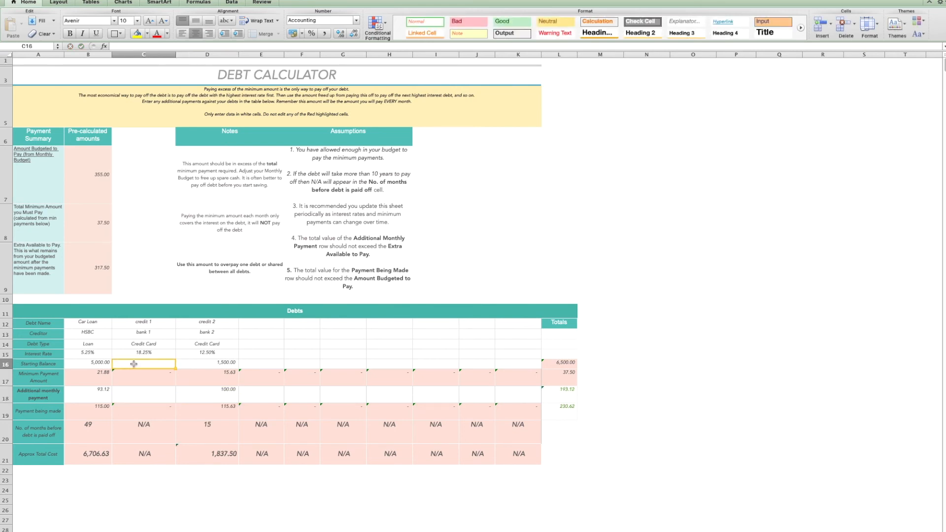
text(1500)
click(139, 388)
text(100)
click(189, 397)
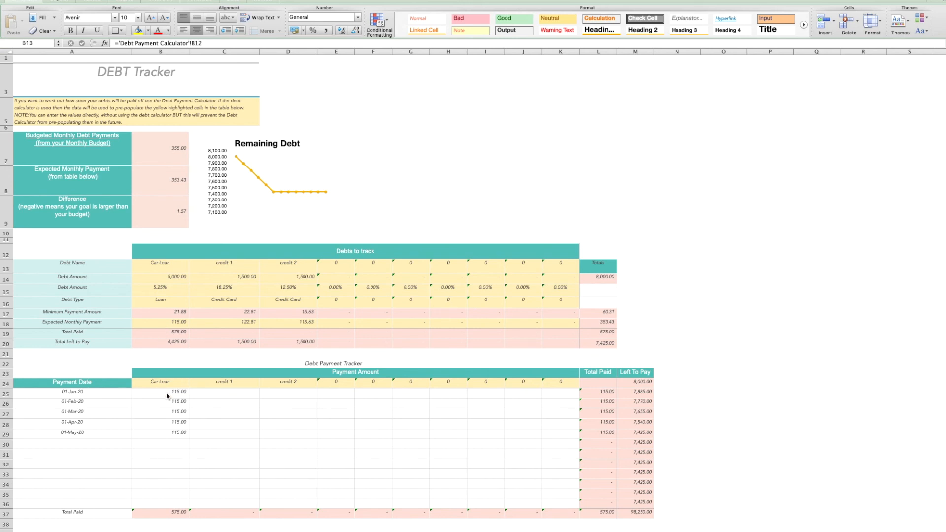
Enter the 01-May-20 payments of 122.81 for credit 1 and 115.63 for credit 2 in the debt payment tracker
click(159, 514)
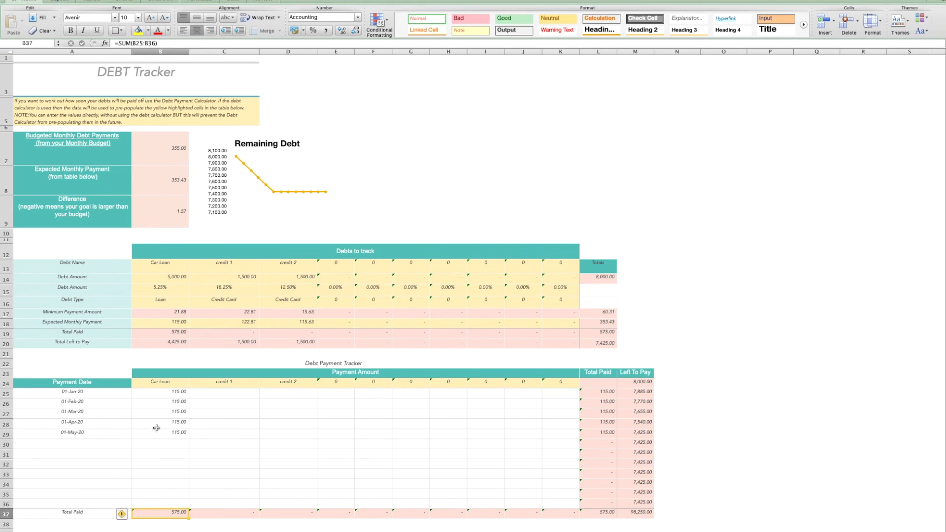
click(149, 342)
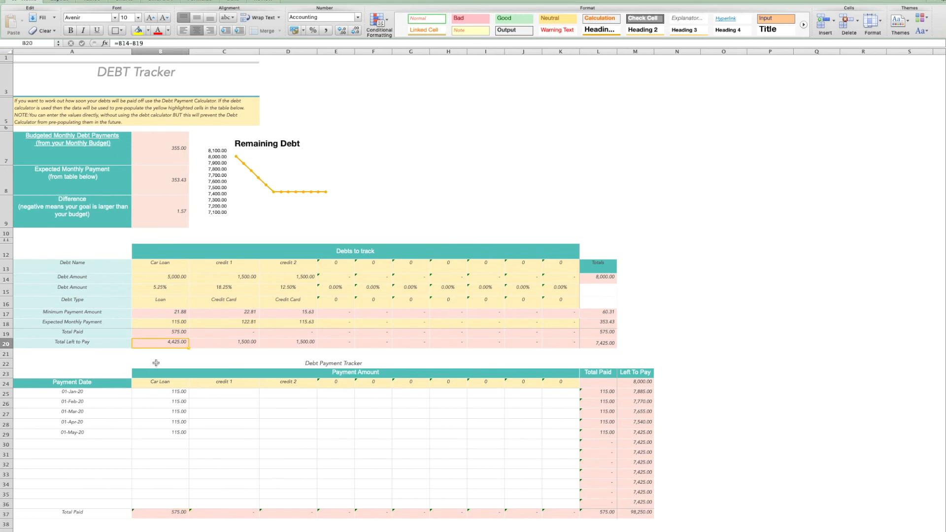
mouse_move(240, 165)
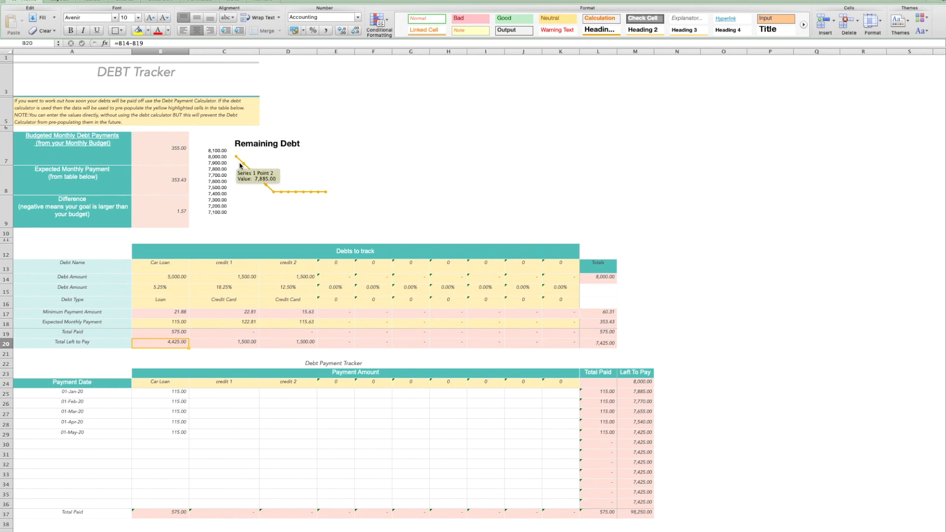
click(295, 210)
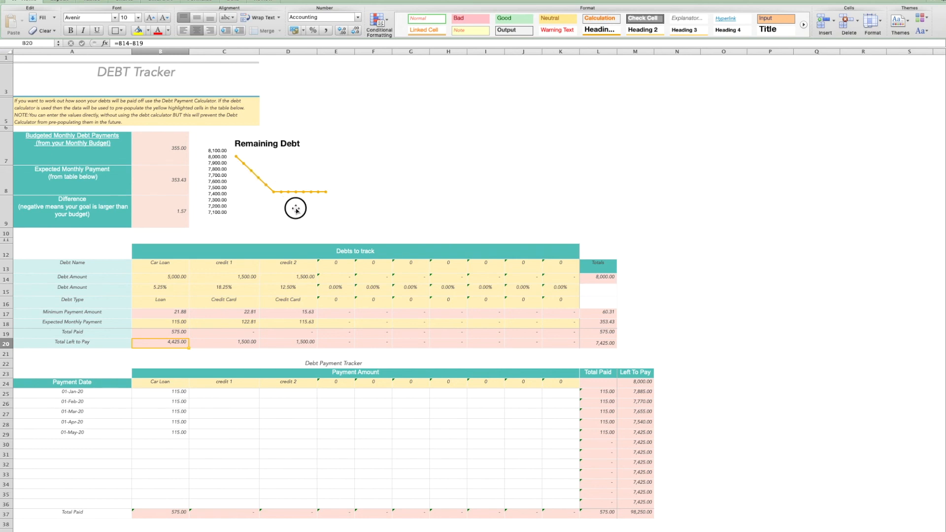
click(421, 144)
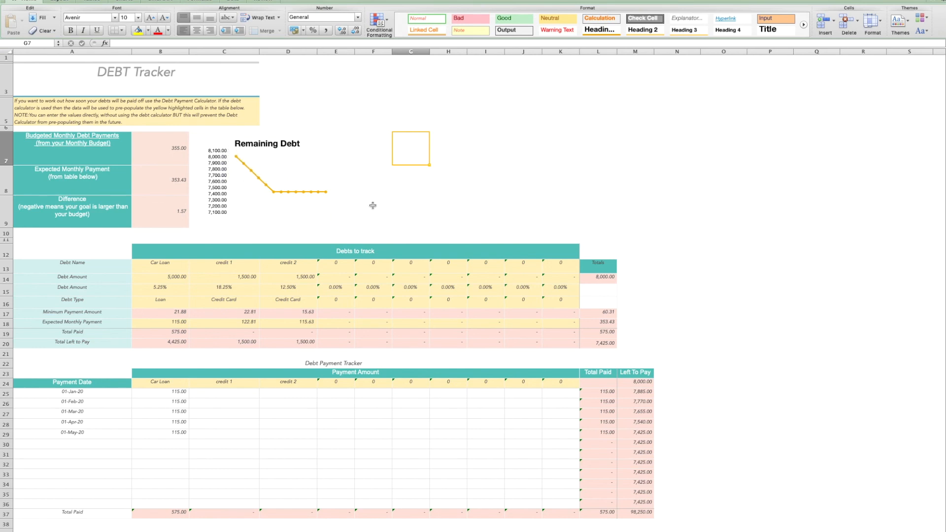
click(214, 433)
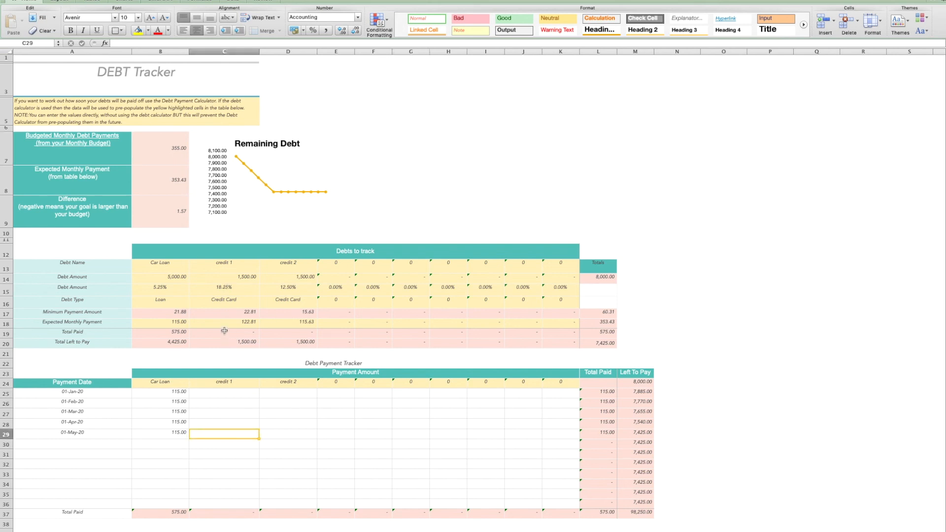
click(221, 323)
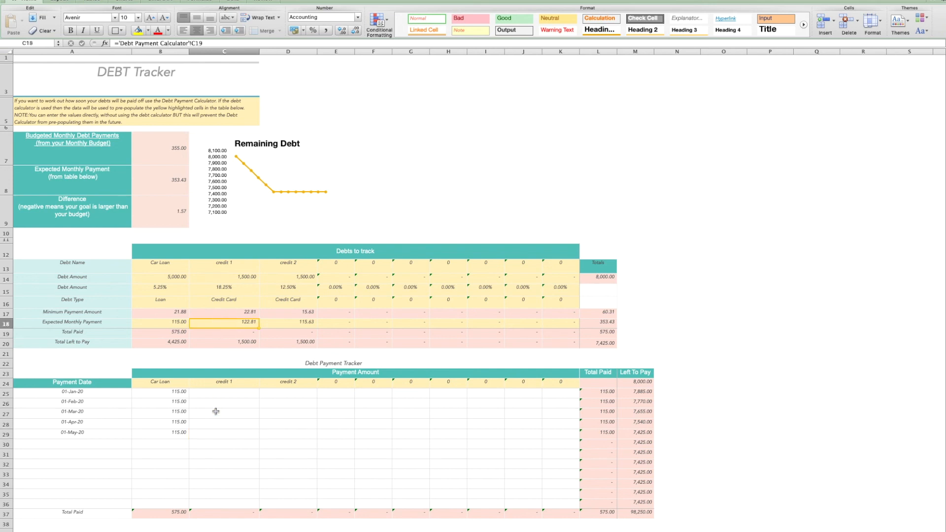
click(211, 432)
text(122.81)
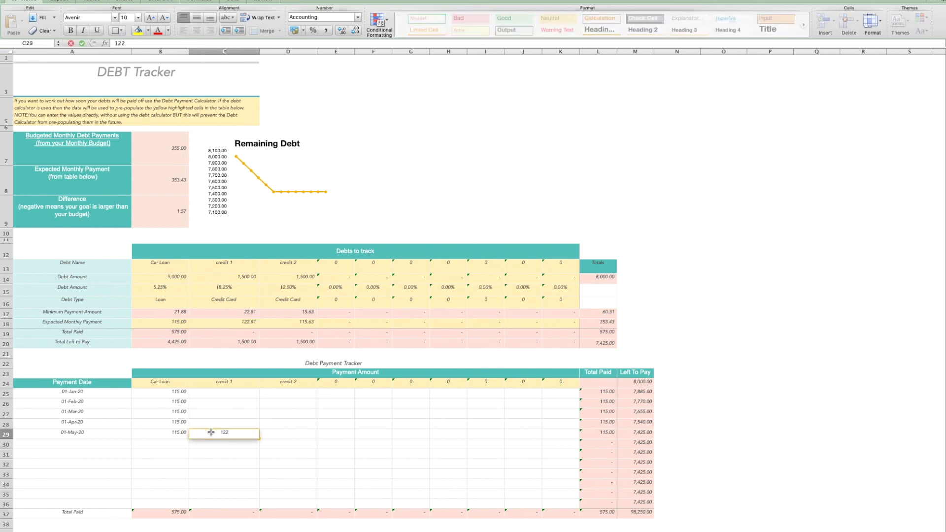
click(286, 434)
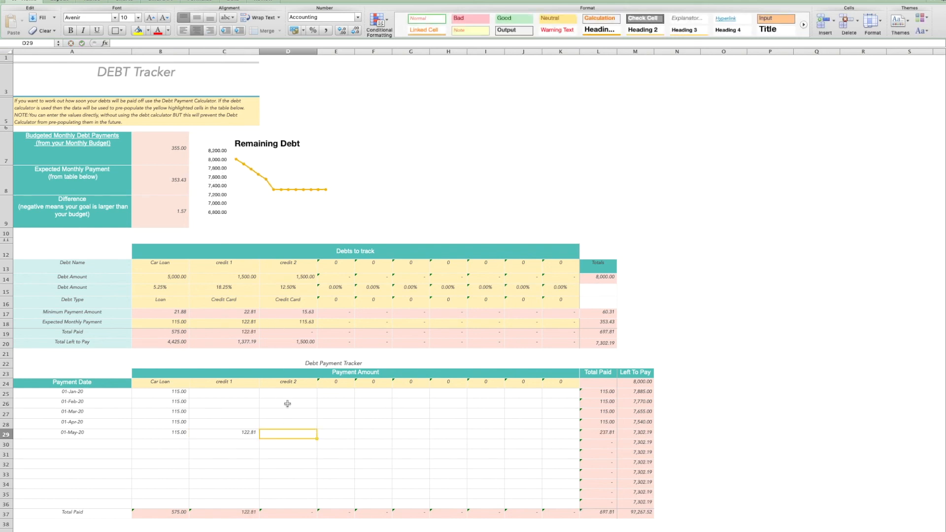
text(115.63)
key(Tab)
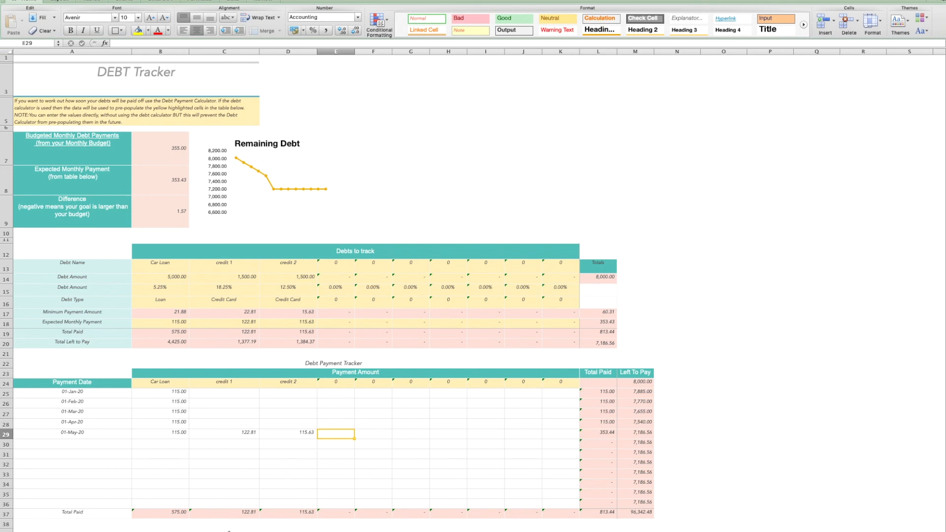
Browse the financial dashboard, debts sheet and debt calculator before returning to the debt tracker
click(421, 531)
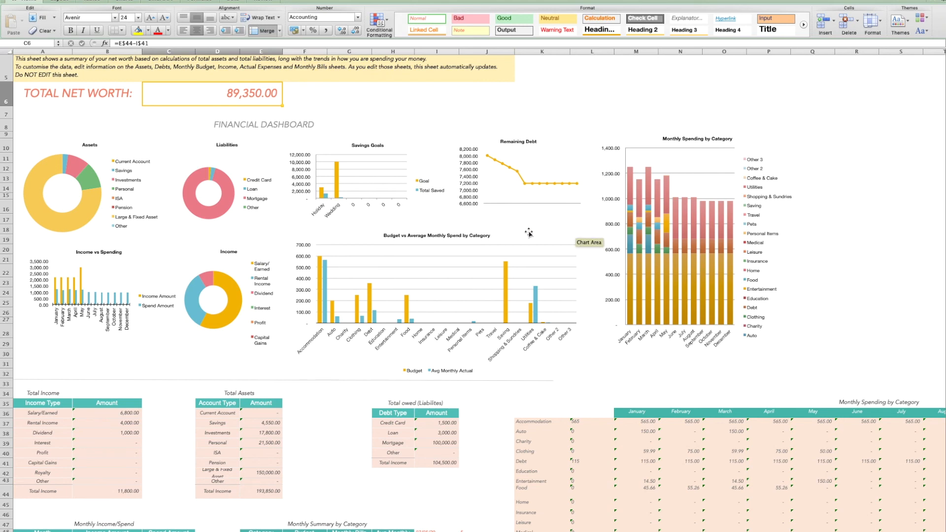
click(435, 529)
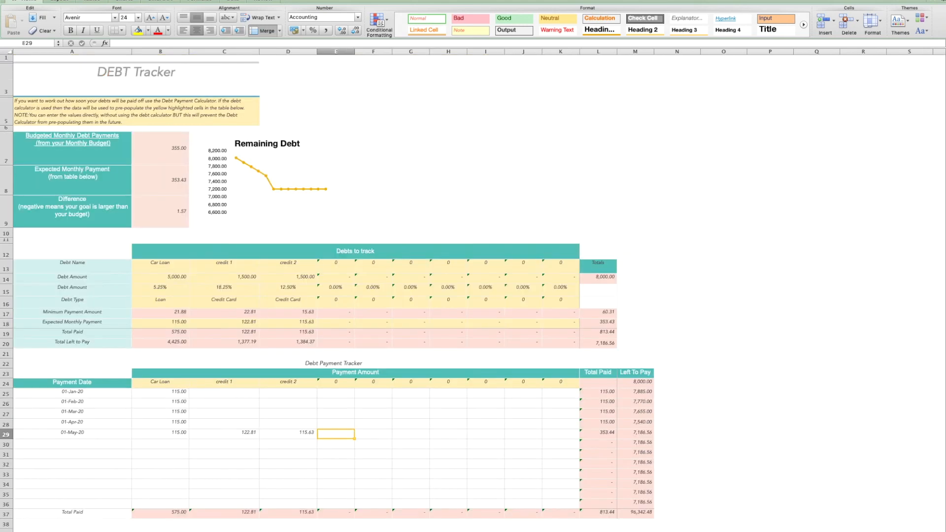
click(424, 530)
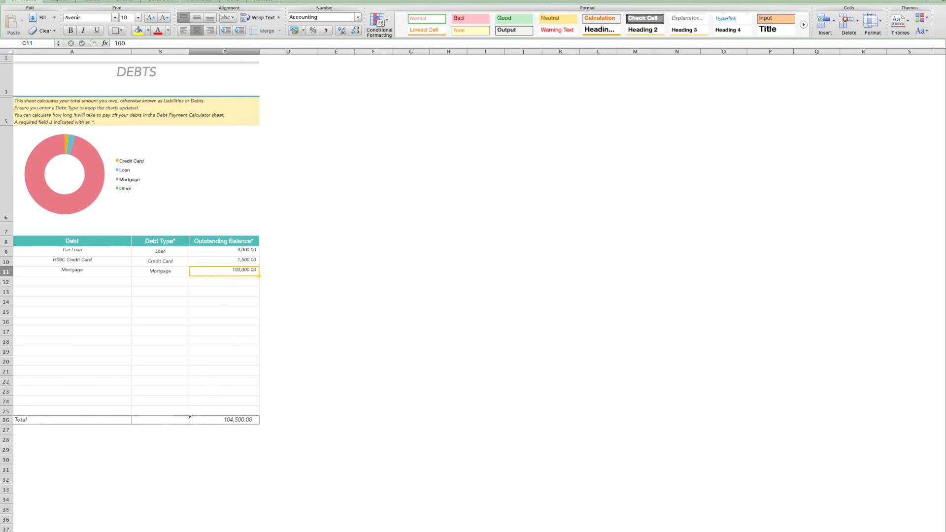
key(ctrl+Page_Down)
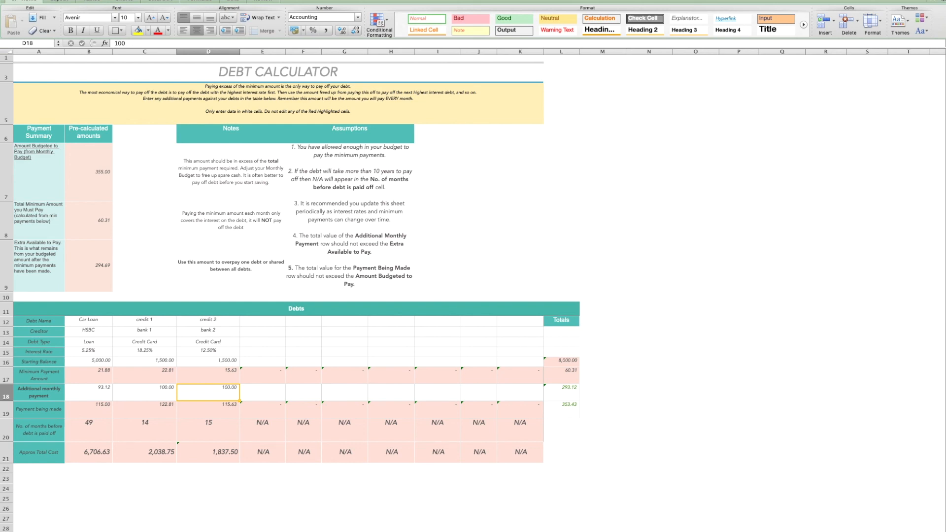
key(ctrl+Page_Down)
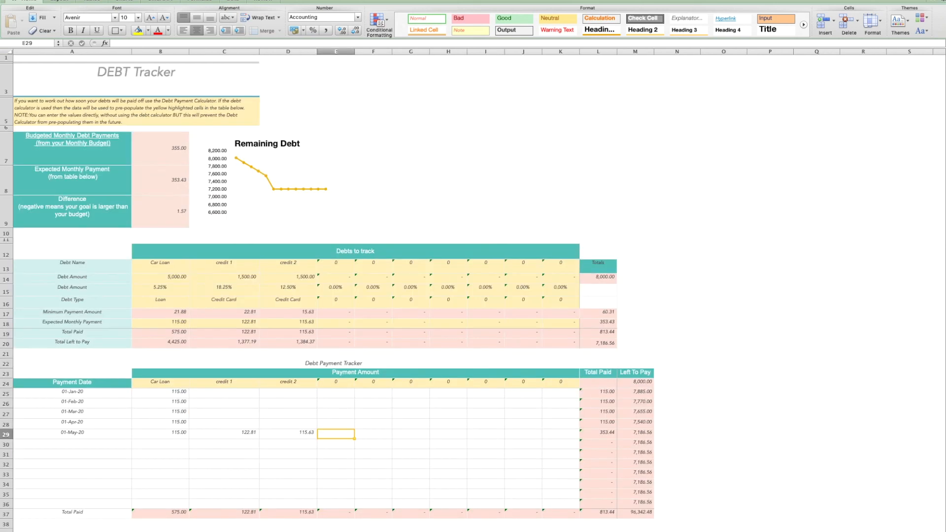